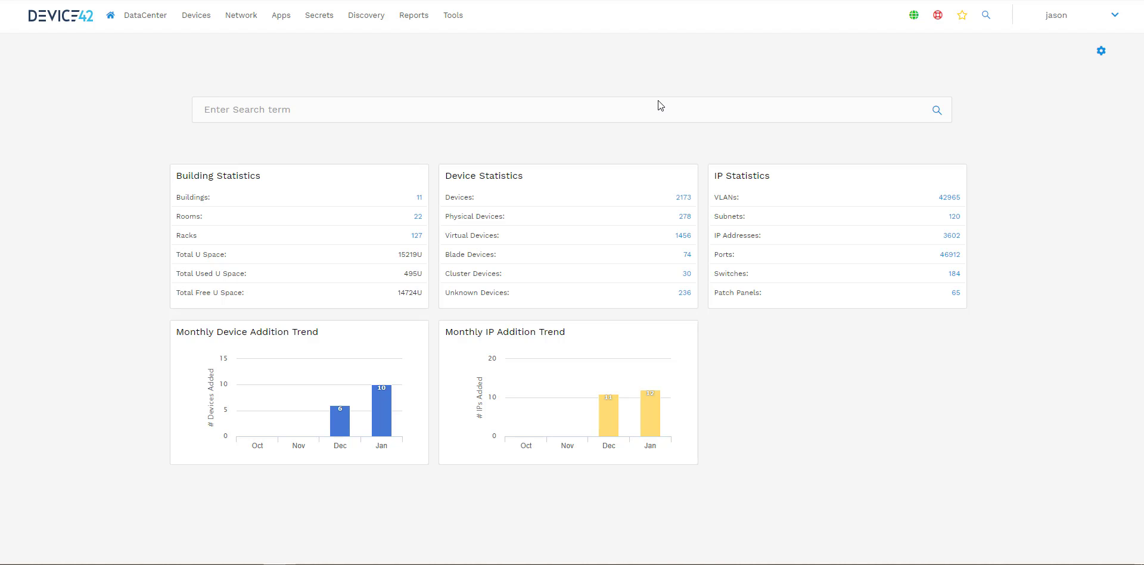
# Step: Open Advanced Reporting and expand the Pre-Defined Reports and Application Discovery folders
pyautogui.click(413, 18)
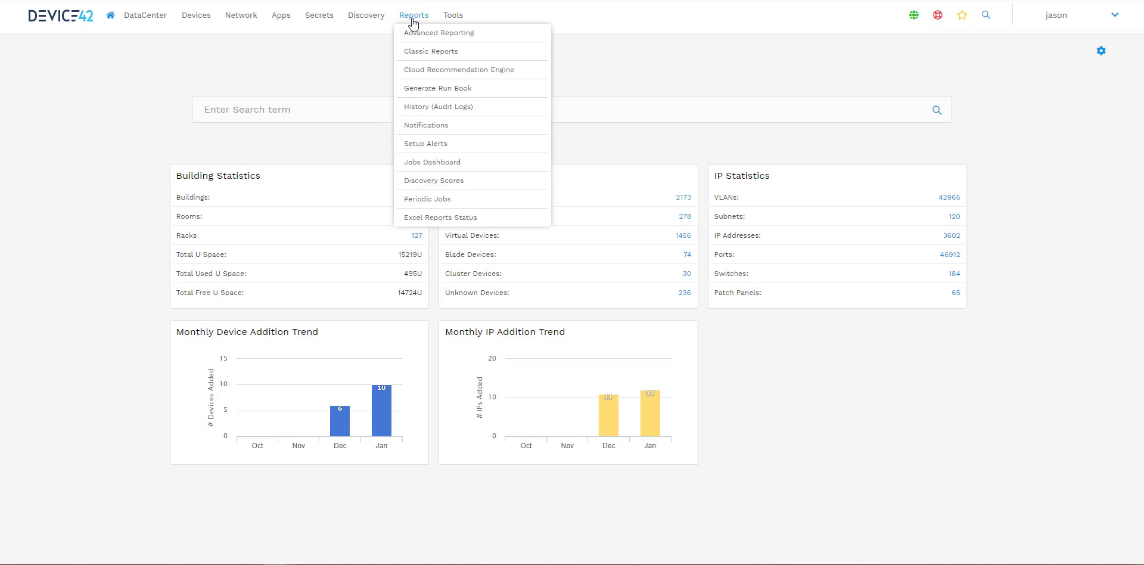
pyautogui.click(420, 32)
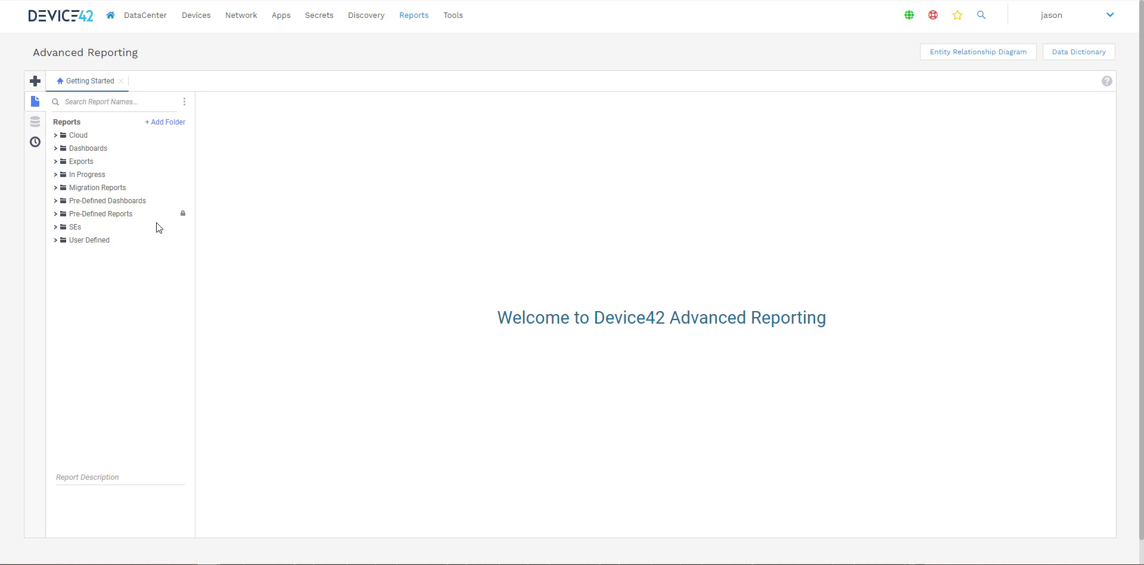
pyautogui.click(55, 214)
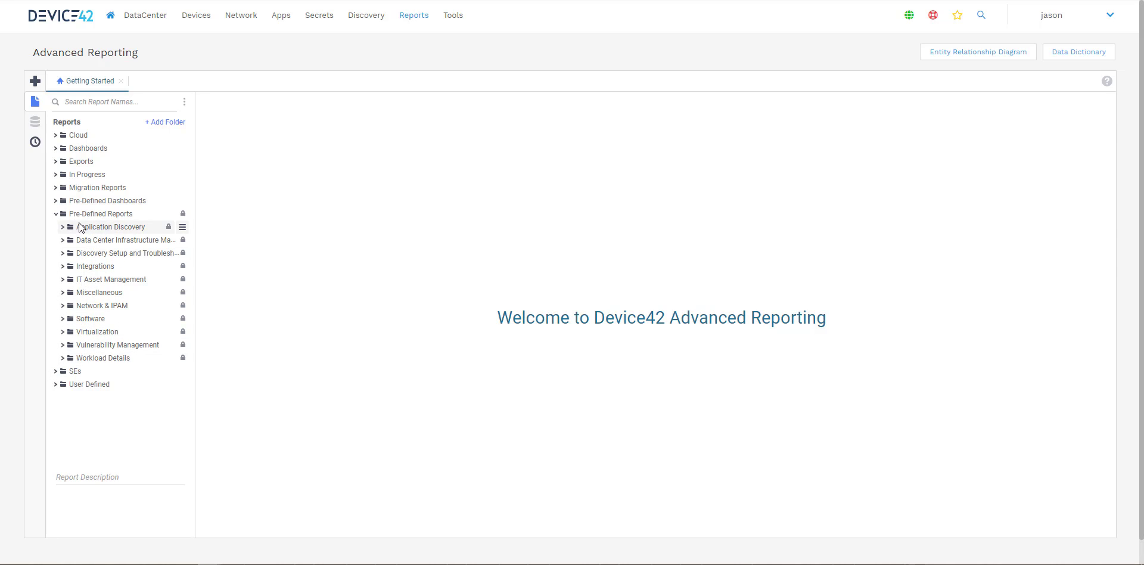
pyautogui.click(62, 228)
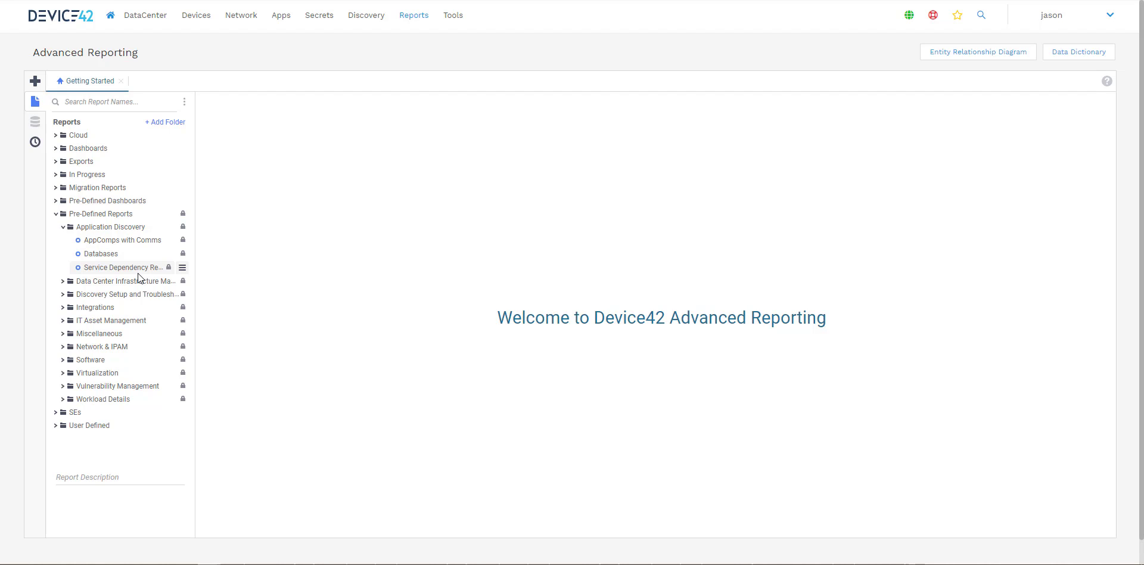
# Step: Export the Databases report as an Excel workbook and open it
pyautogui.click(112, 254)
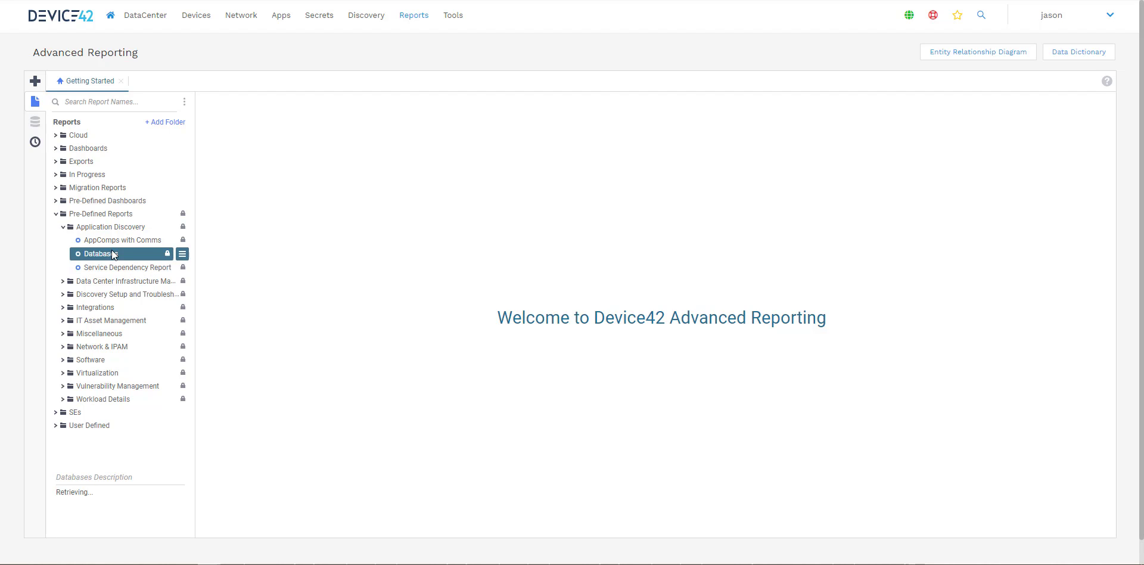
pyautogui.click(182, 255)
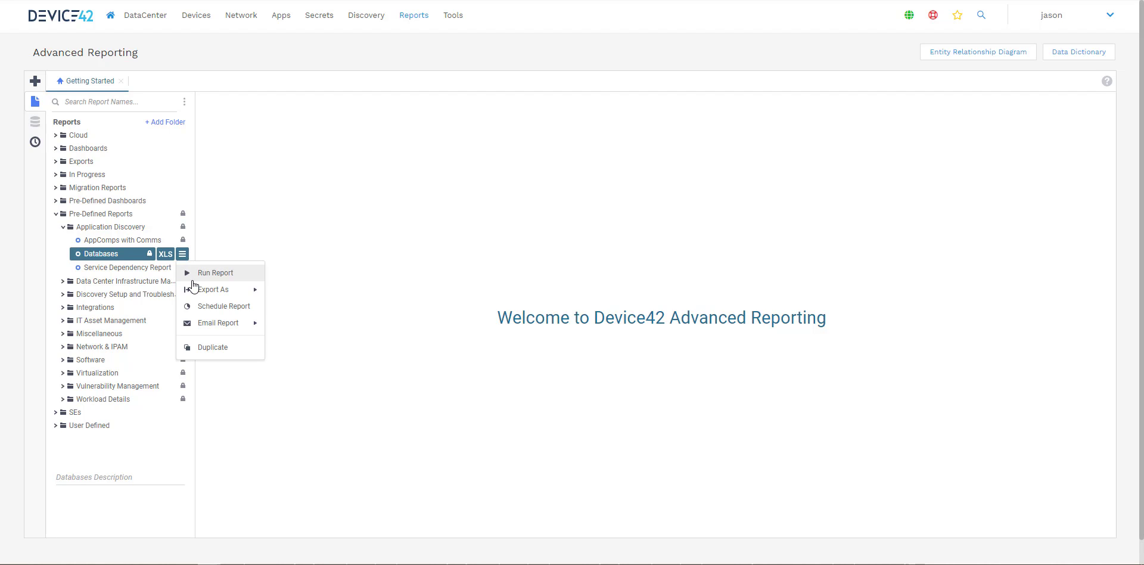
pyautogui.moveTo(191, 289)
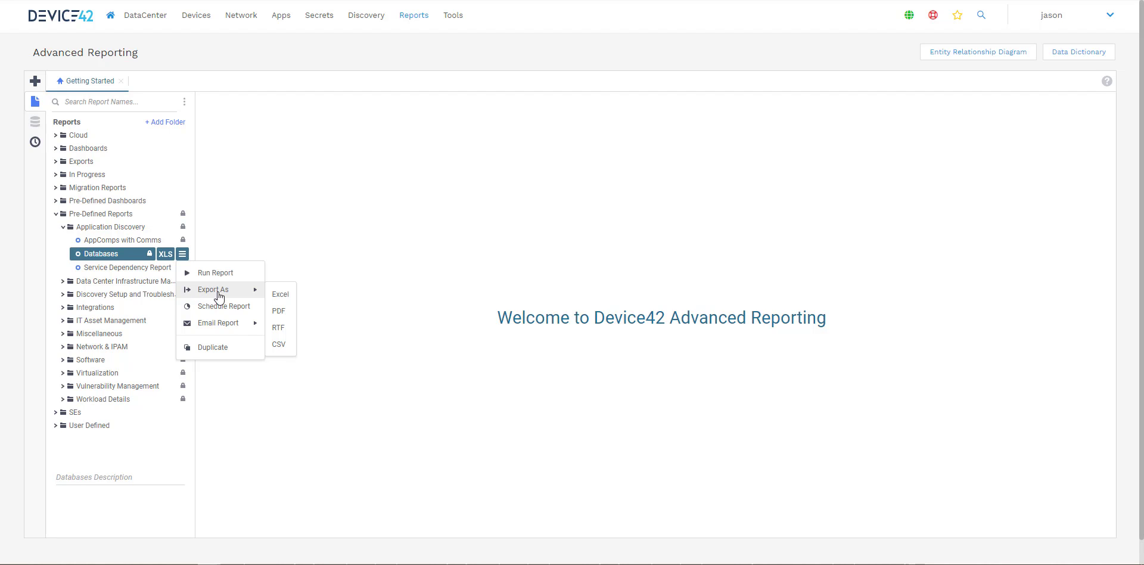
pyautogui.click(242, 230)
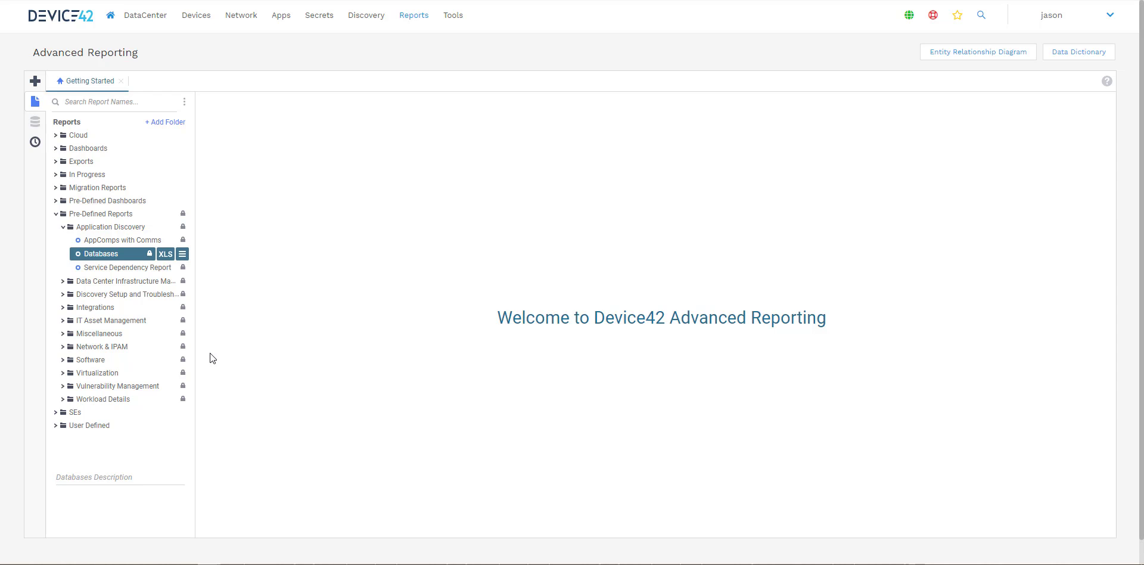
pyautogui.moveTo(256, 563)
pyautogui.click(207, 527)
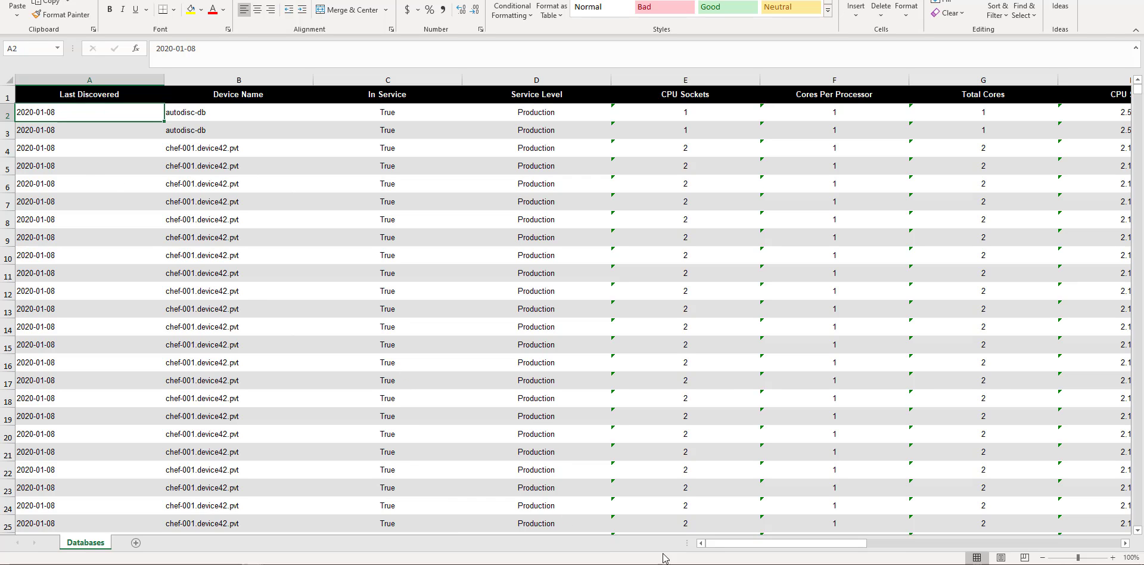
# Step: Review the exported Databases spreadsheet and return to the browser
pyautogui.moveTo(716, 551); pyautogui.dragTo(684, 529)
pyautogui.click(236, 119)
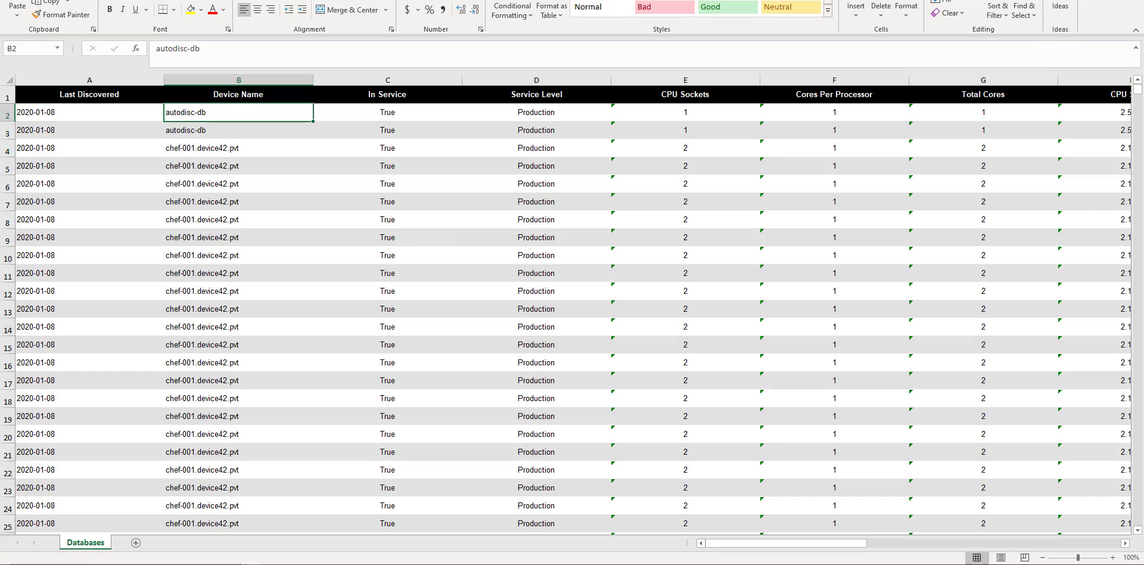
pyautogui.hotkey('alt', 'Tab')
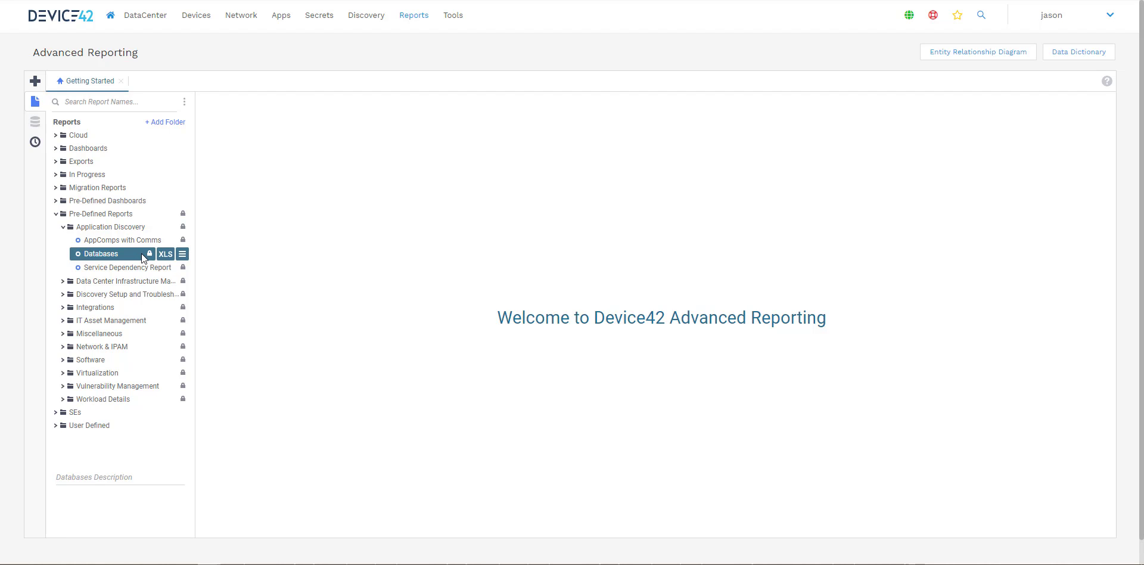
# Step: Duplicate the Databases report into the User Defined folder, naming it Databases with Tags
pyautogui.click(181, 255)
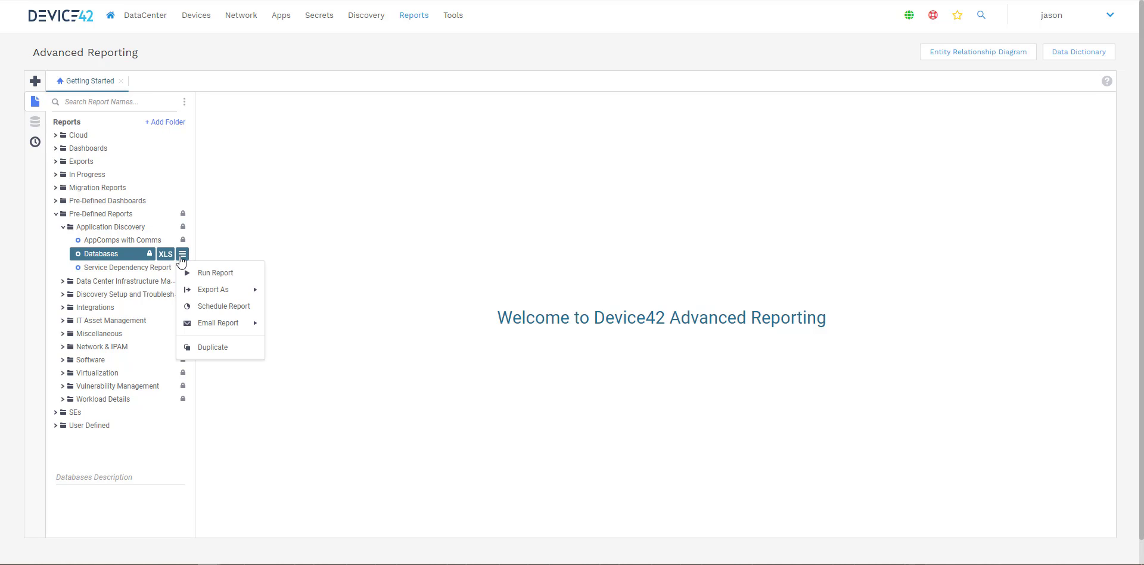
pyautogui.click(206, 346)
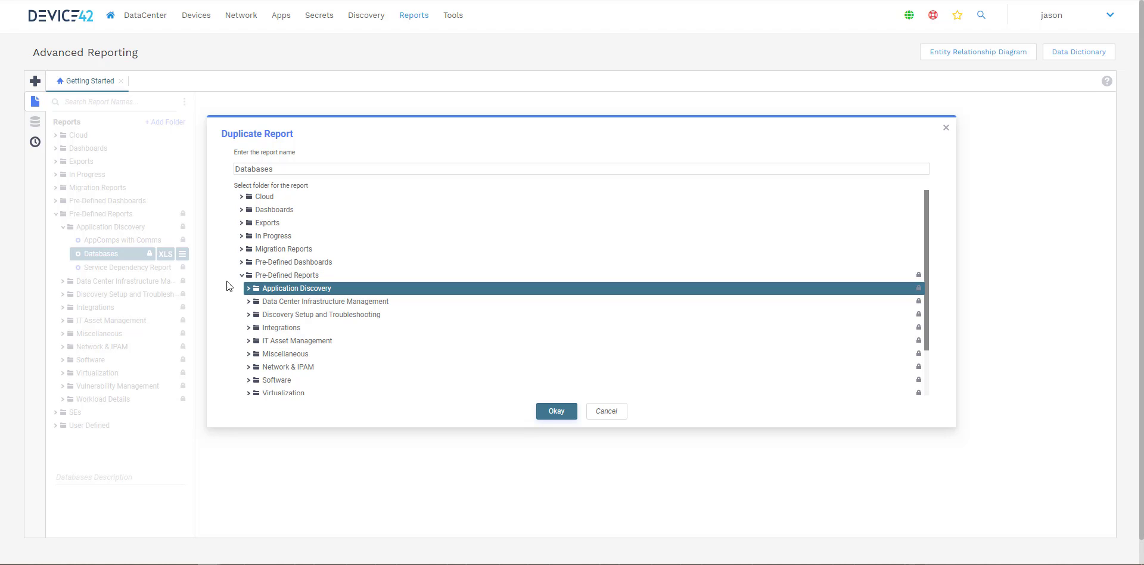
pyautogui.click(241, 275)
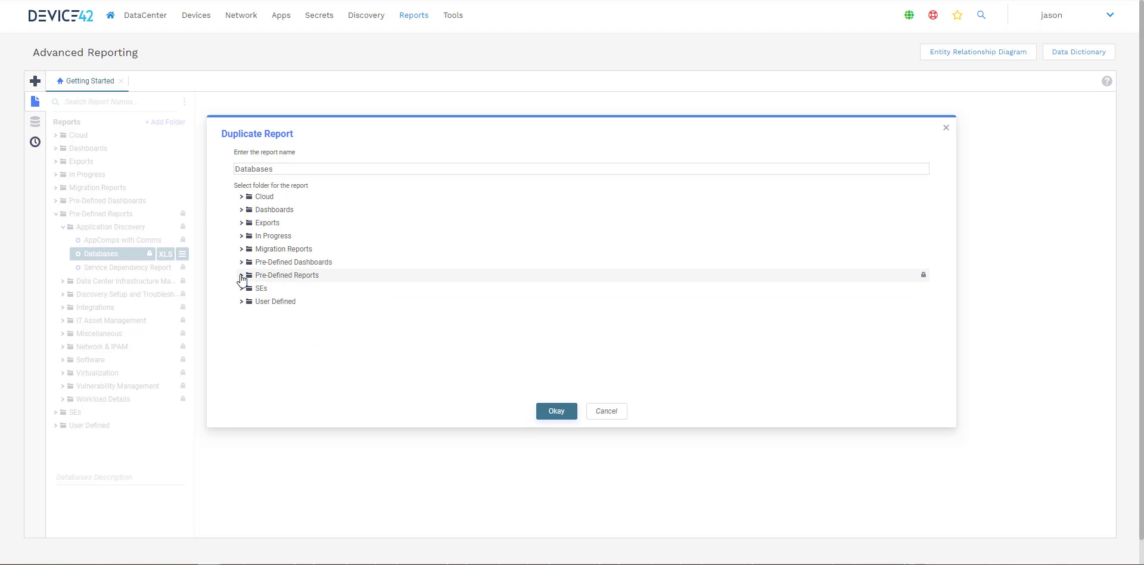
pyautogui.click(241, 303)
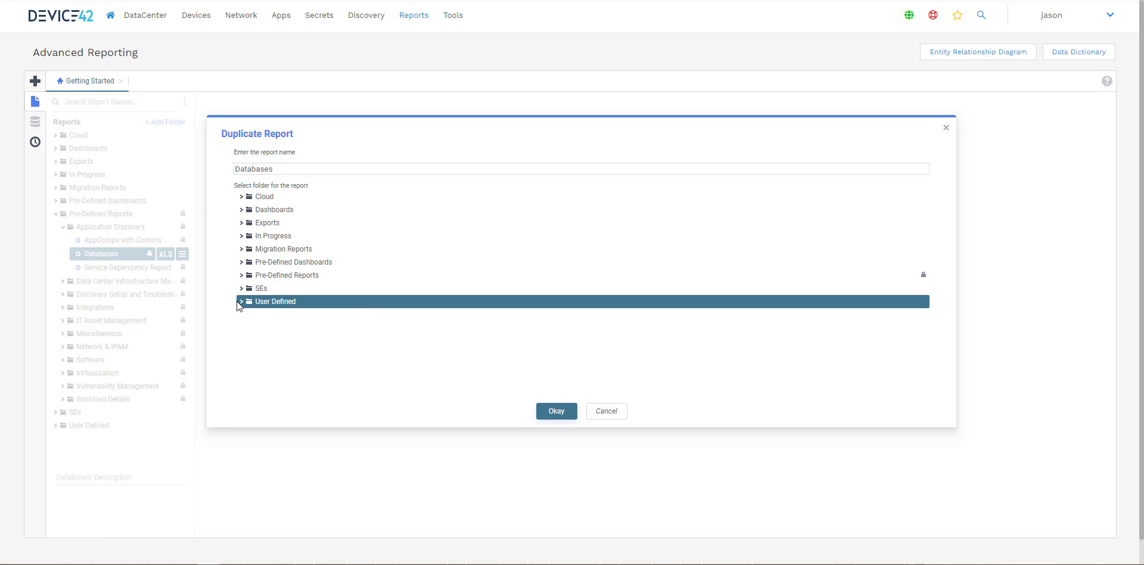
pyautogui.click(241, 302)
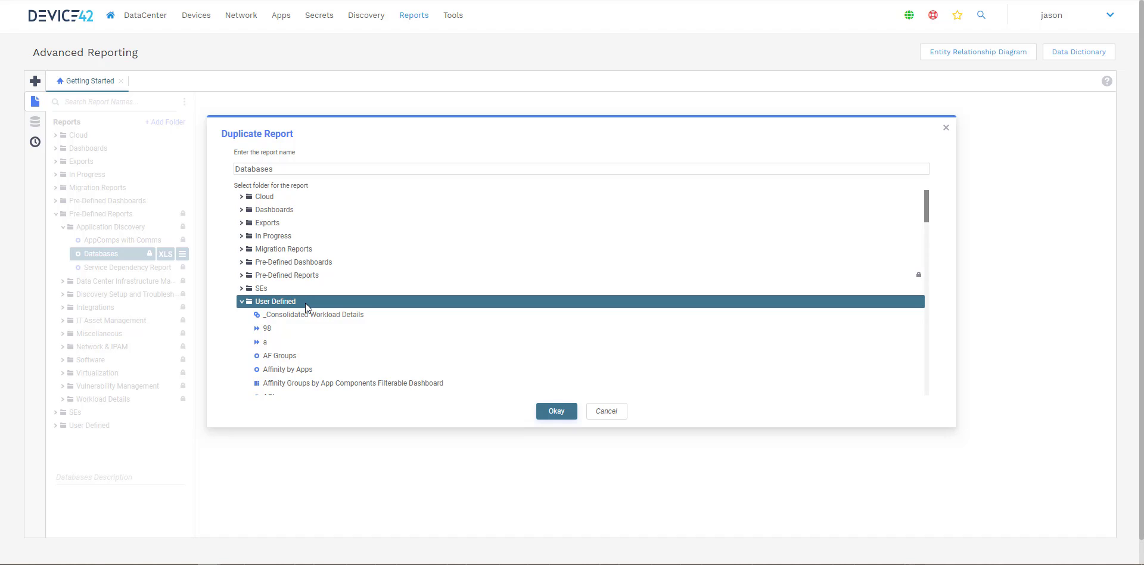
pyautogui.click(331, 169)
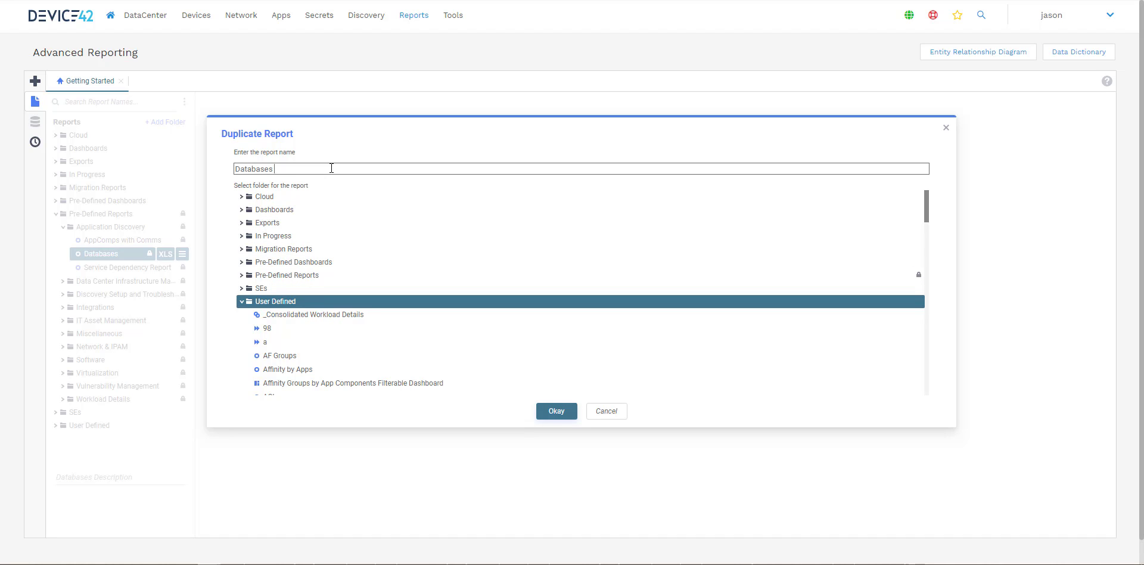
pyautogui.write('with Tag')
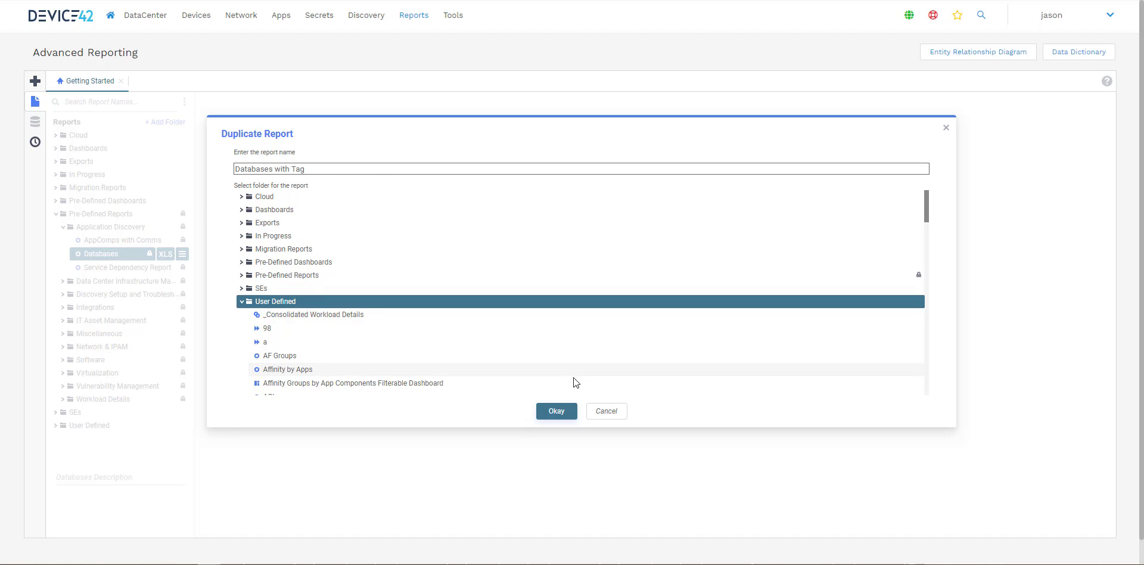
pyautogui.write('s')
pyautogui.click(556, 411)
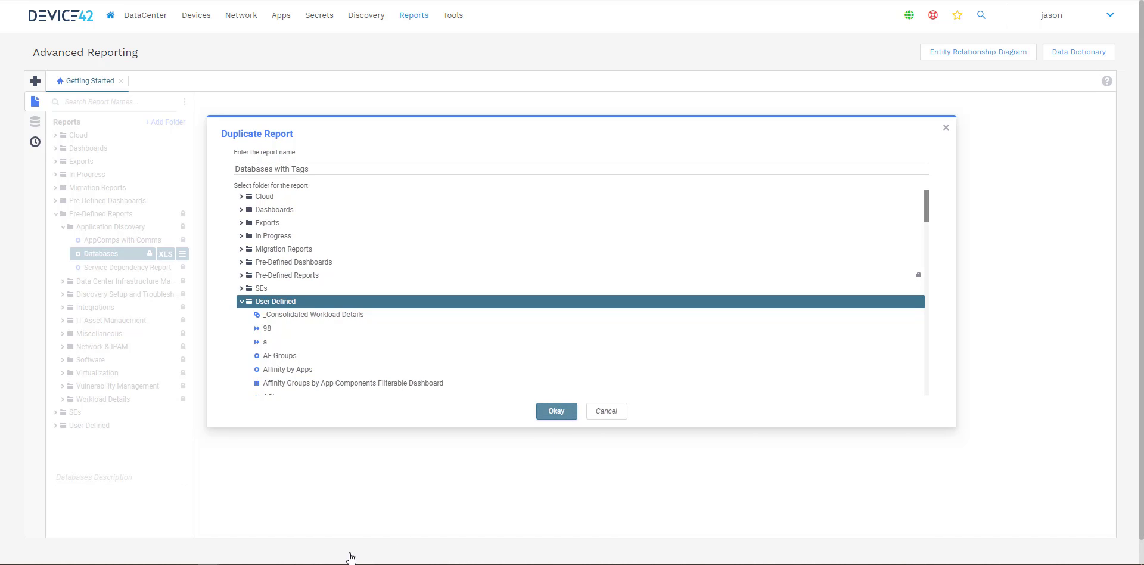
# Step: Open the Databases with Tags report in the User Defined folder for editing
pyautogui.click(65, 425)
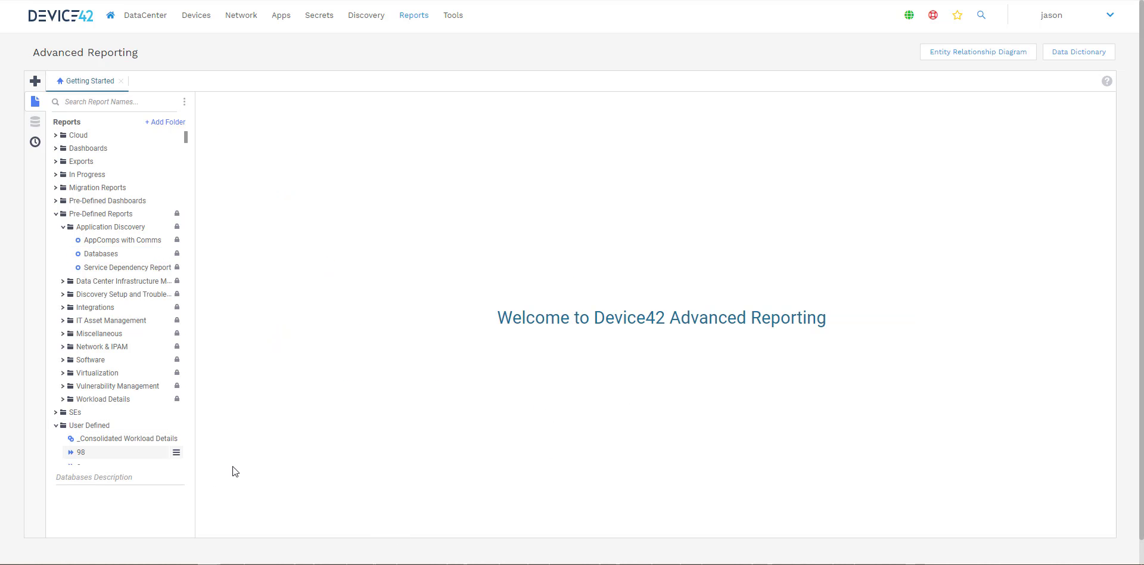
pyautogui.scroll(-10, 171, 409)
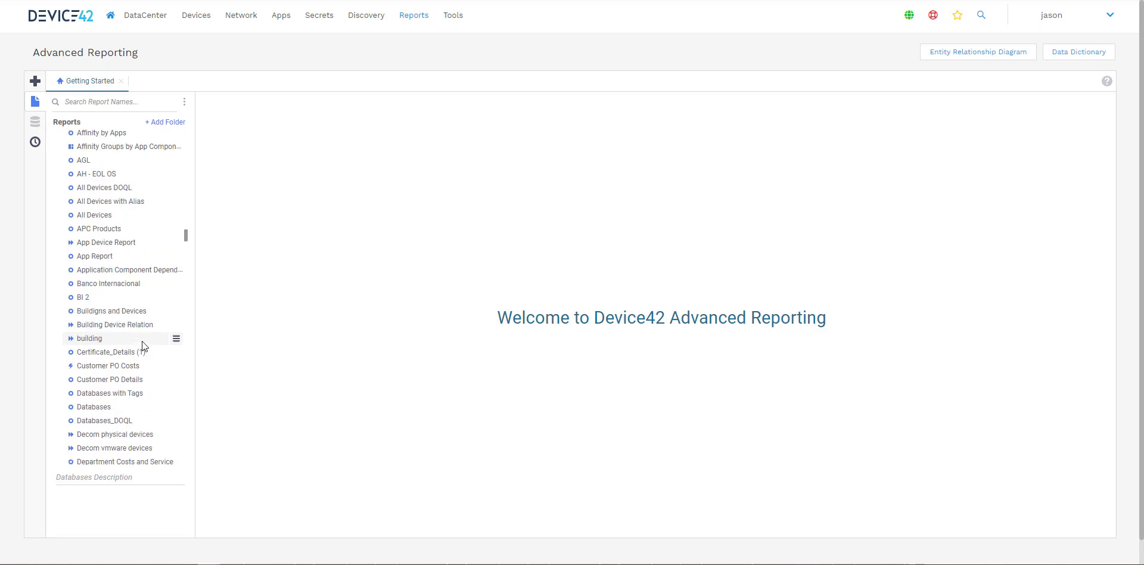
pyautogui.scroll(-2, 141, 341)
pyautogui.click(134, 278)
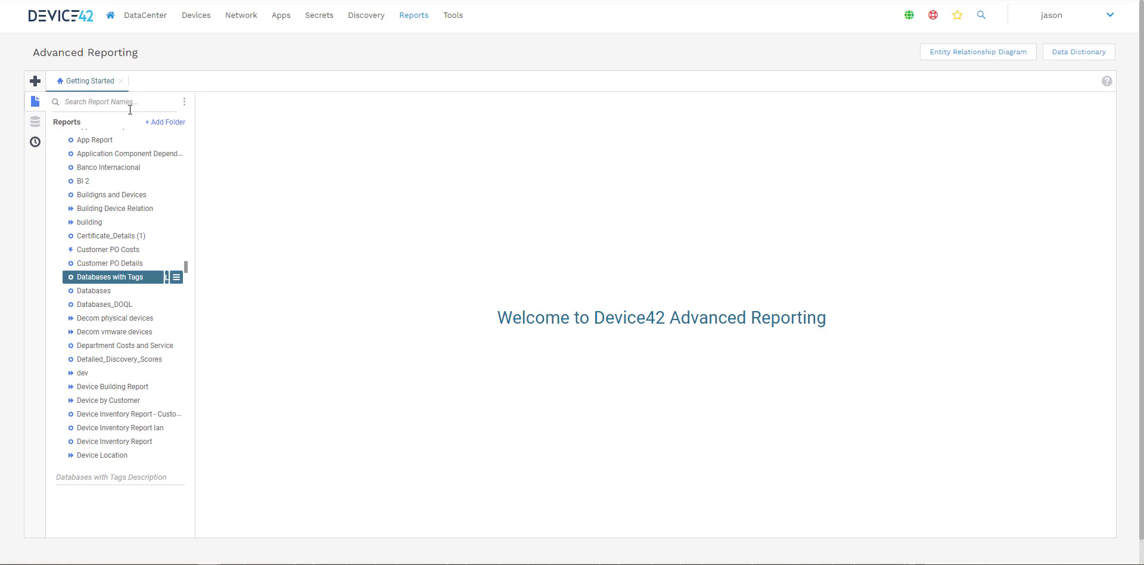
pyautogui.click(176, 279)
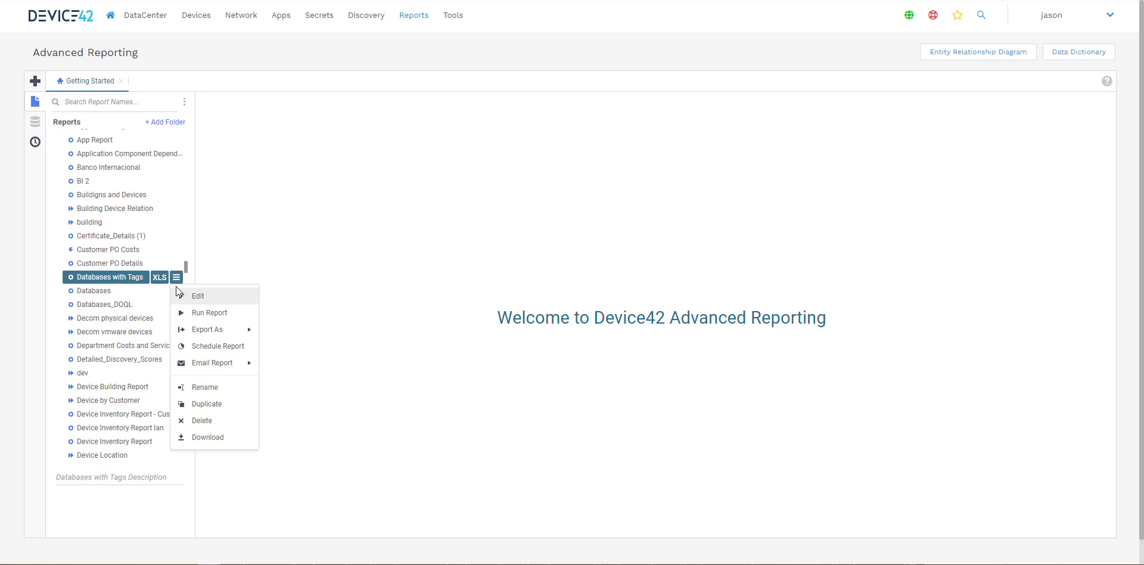
pyautogui.click(231, 296)
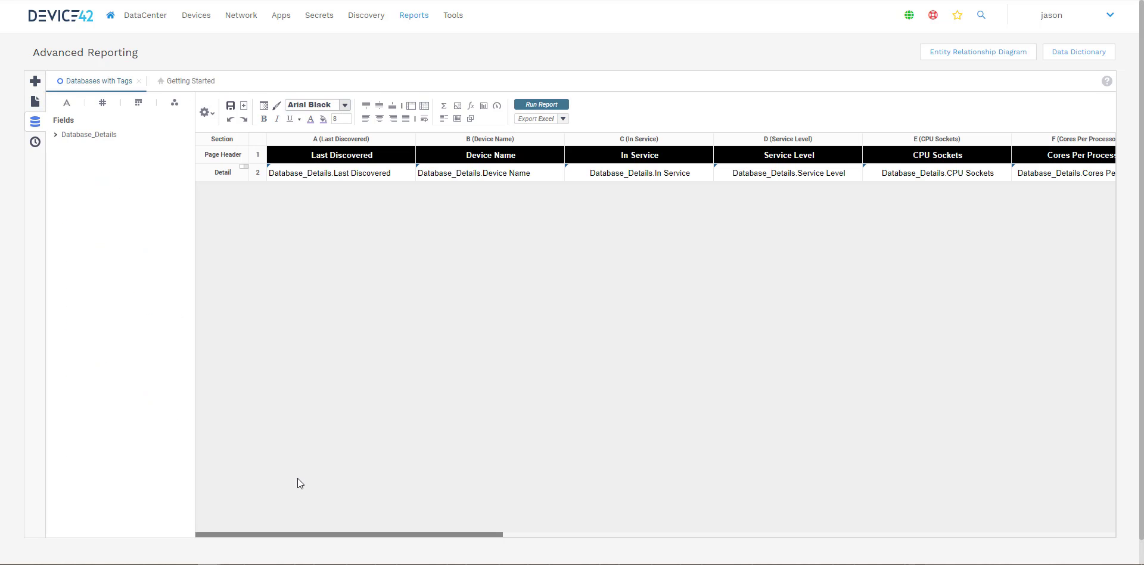
# Step: Inspect the Database_Details fields, then close and reopen the Databases with Tags report editor
pyautogui.click(57, 135)
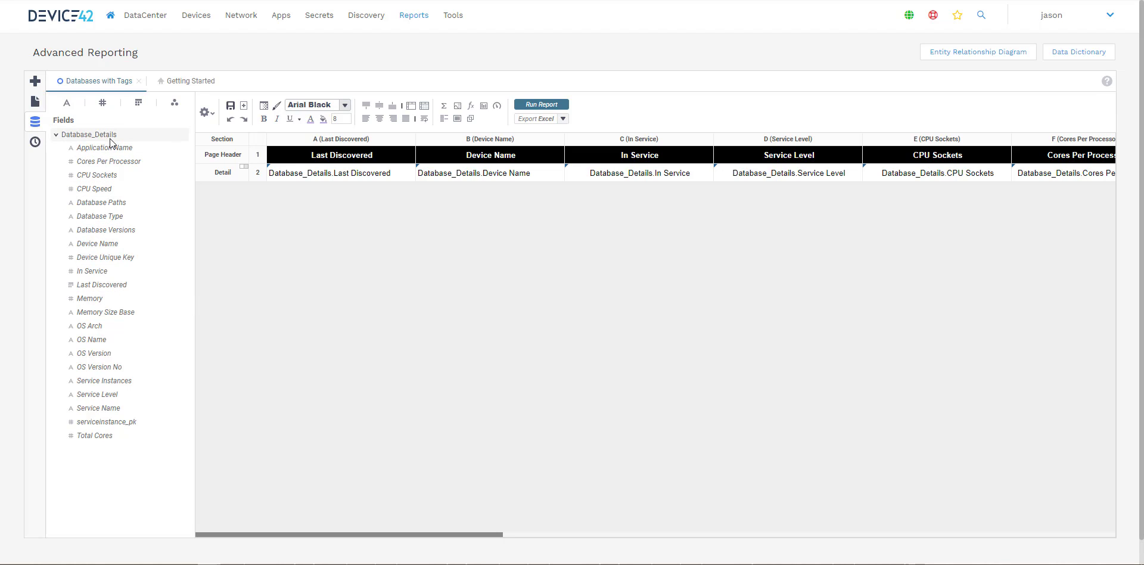
pyautogui.click(139, 82)
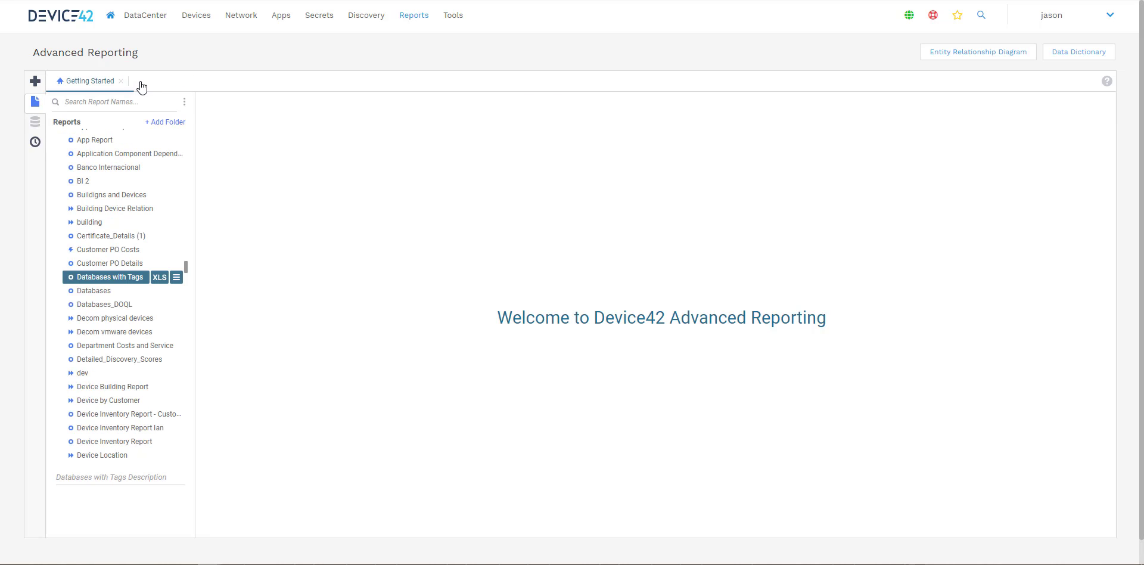
pyautogui.click(176, 278)
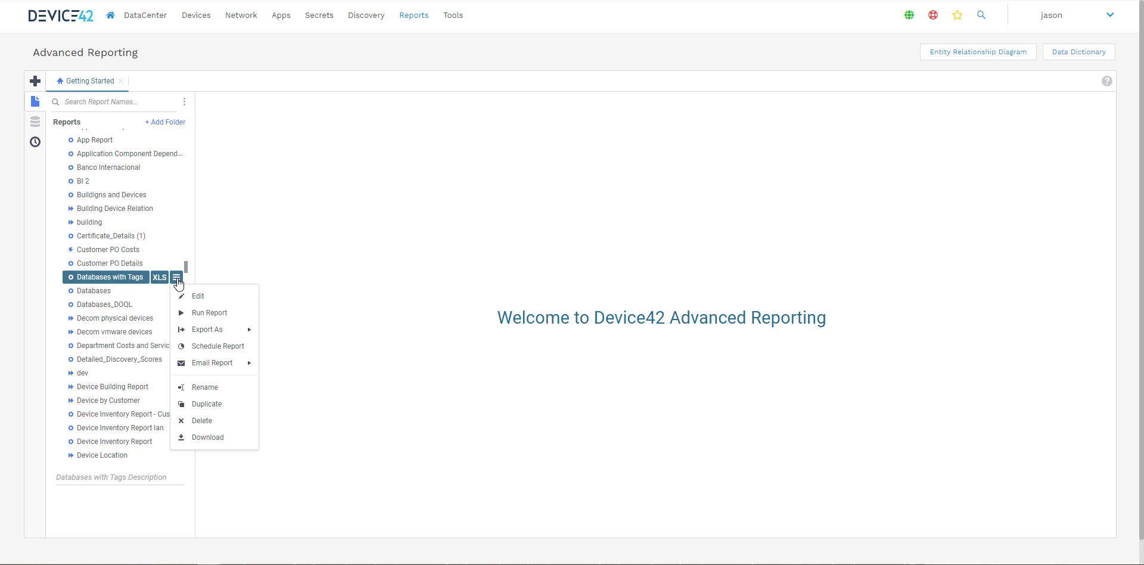
pyautogui.click(201, 301)
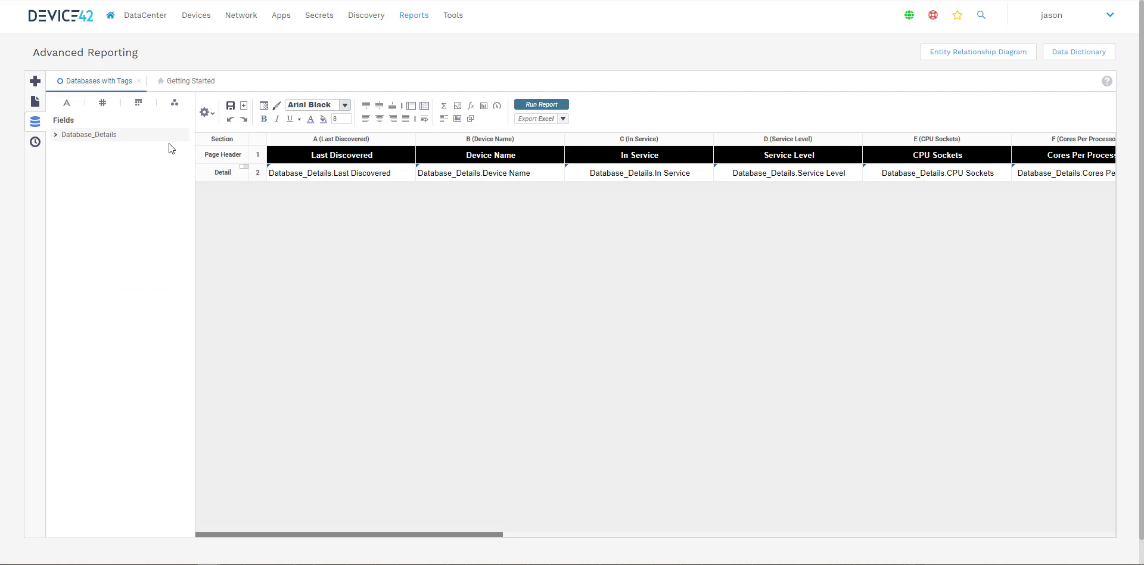
# Step: Open the Database_Details custom SQL object from the report's categories and review its query
pyautogui.click(207, 112)
pyautogui.moveTo(241, 238)
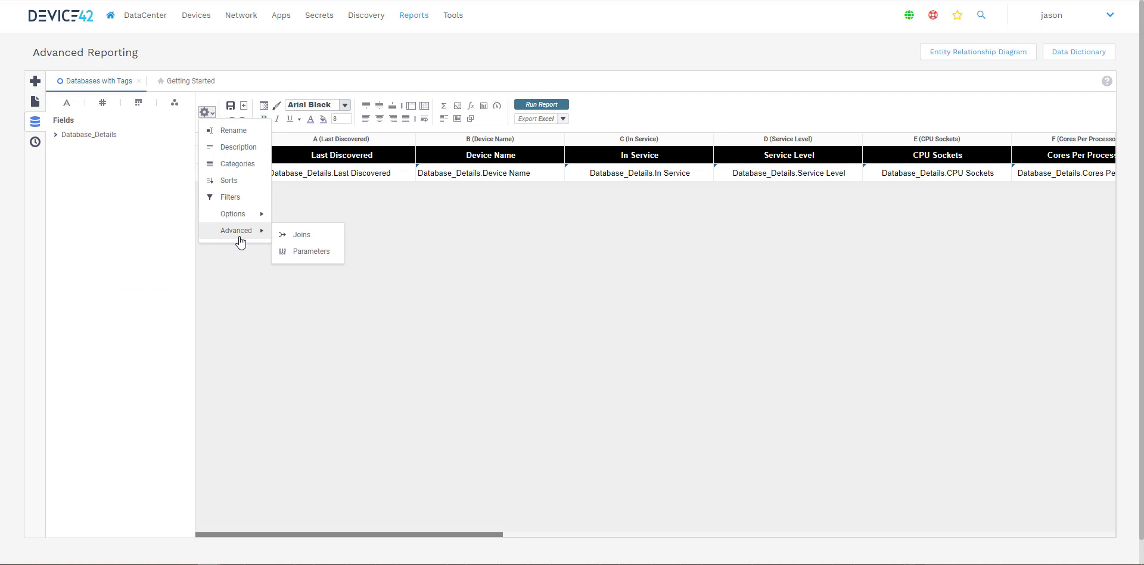
pyautogui.click(241, 167)
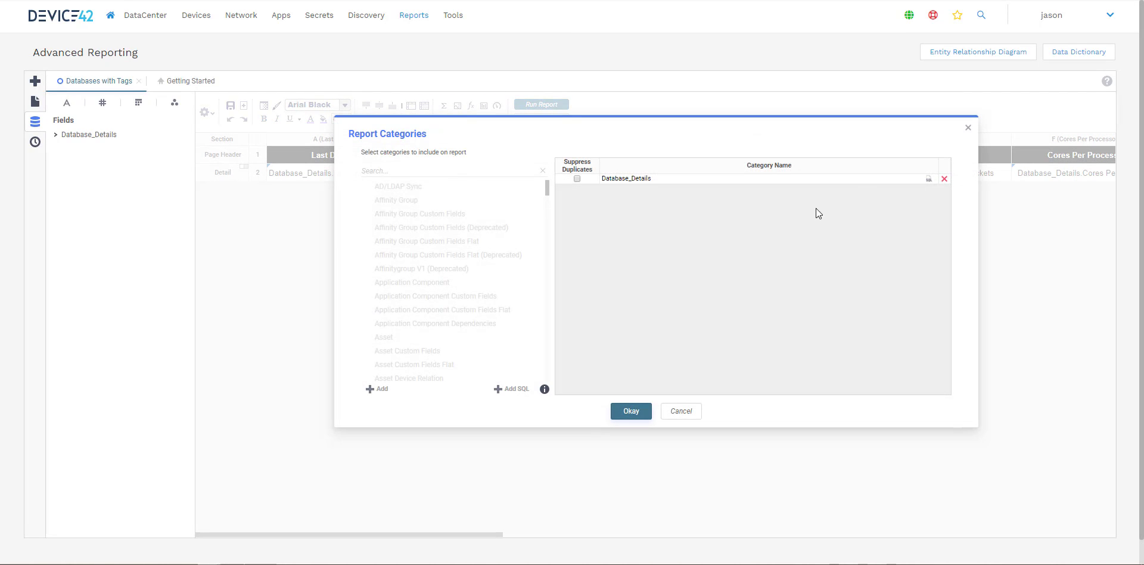
pyautogui.click(864, 180)
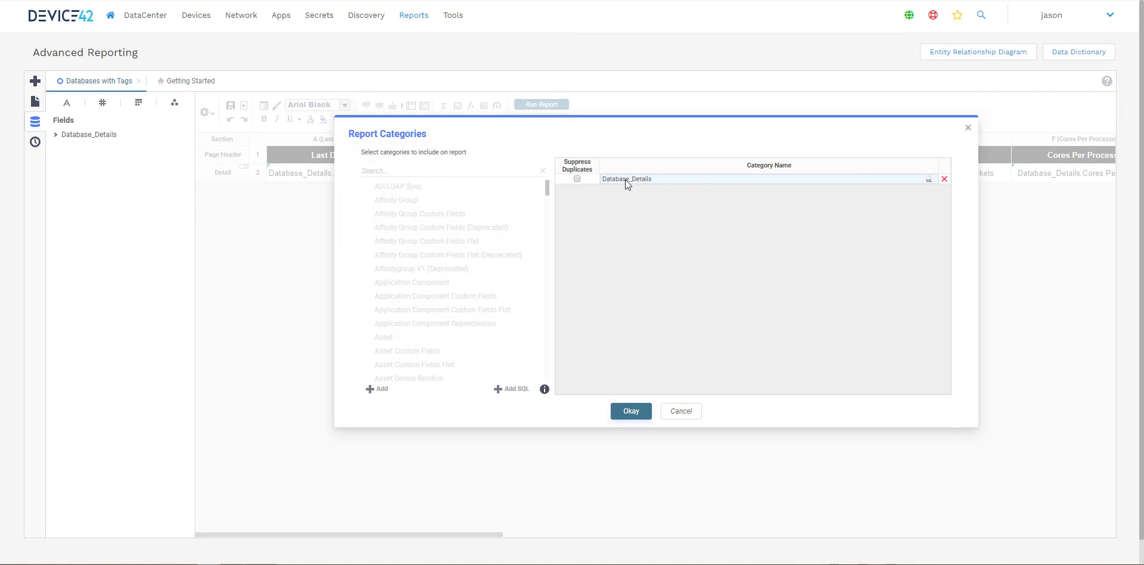
pyautogui.click(929, 180)
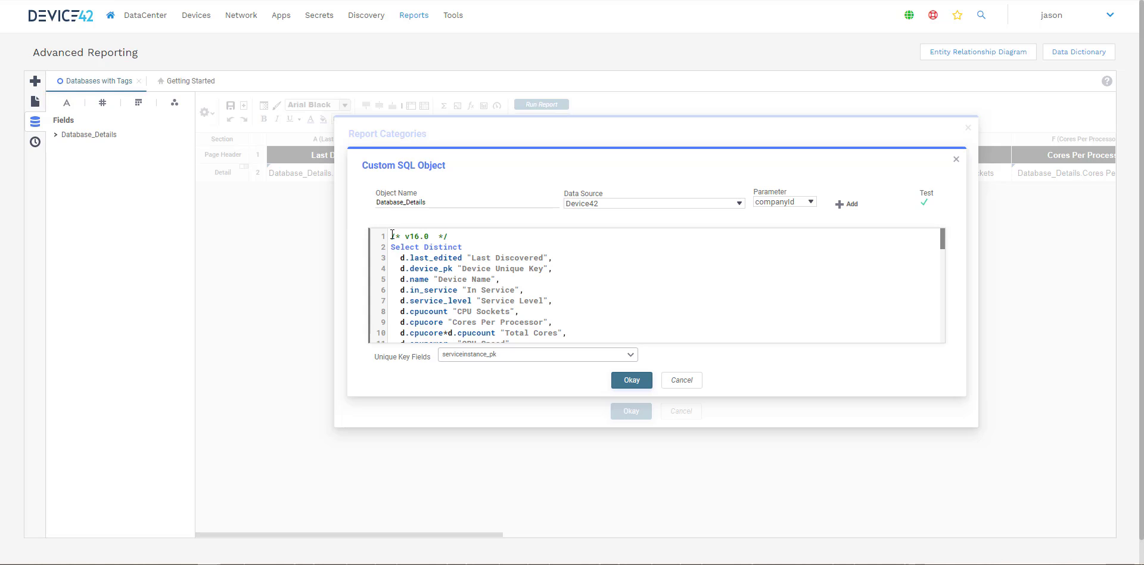
pyautogui.scroll(-1, 397, 236)
pyautogui.scroll(-10, 397, 236)
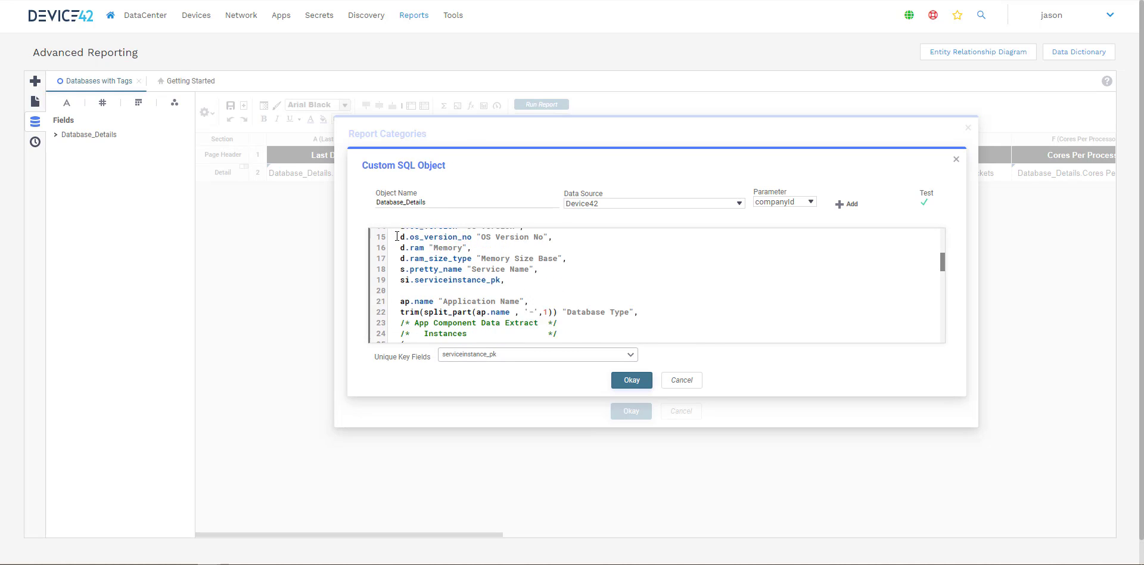
pyautogui.scroll(-5, 487, 274)
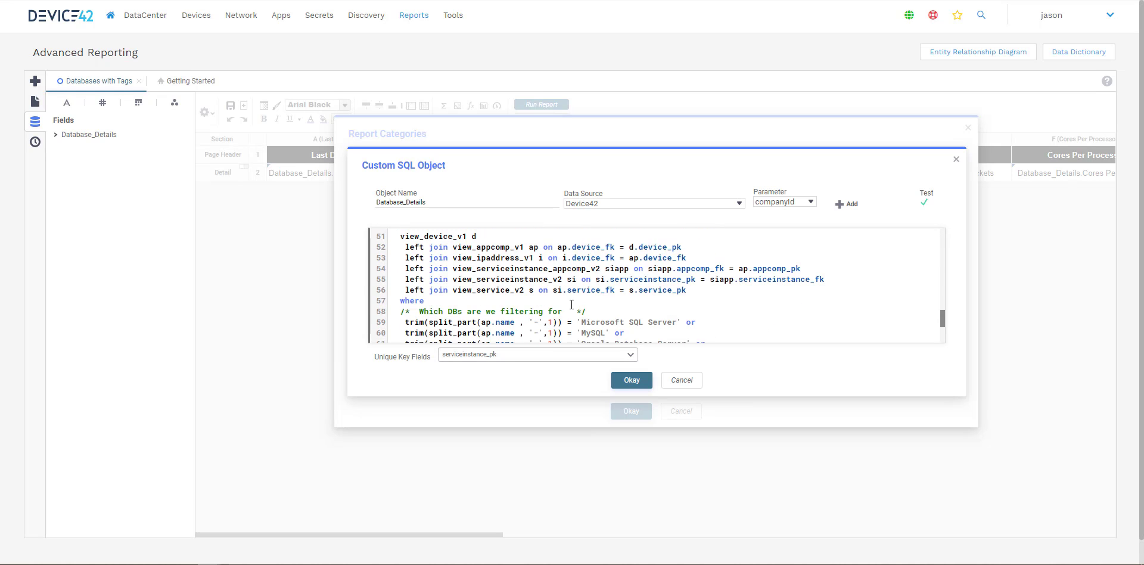
pyautogui.scroll(-4, 673, 328)
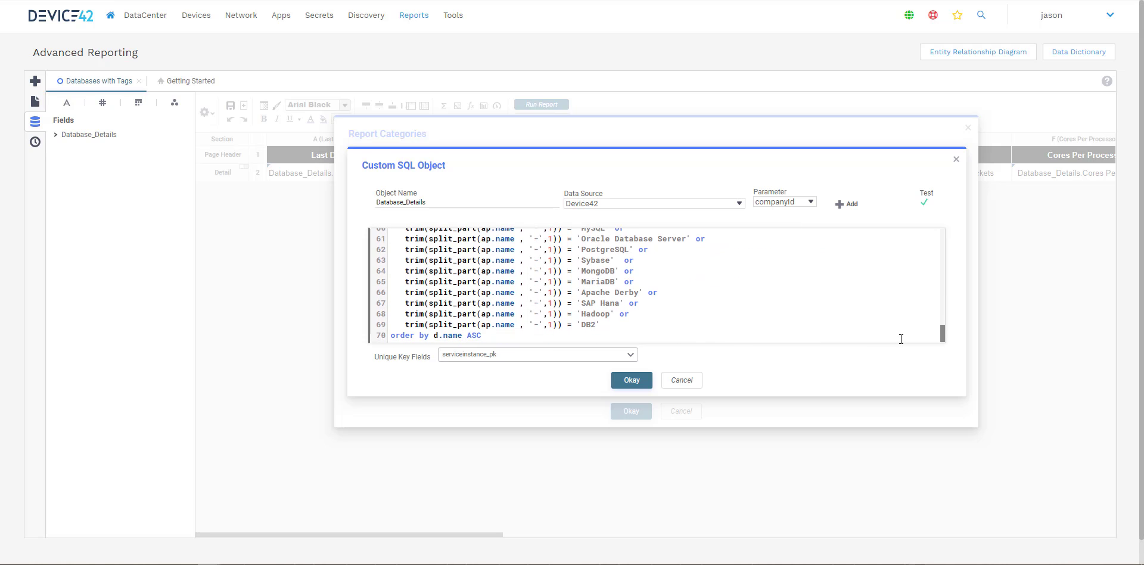
pyautogui.moveTo(944, 333); pyautogui.dragTo(941, 234)
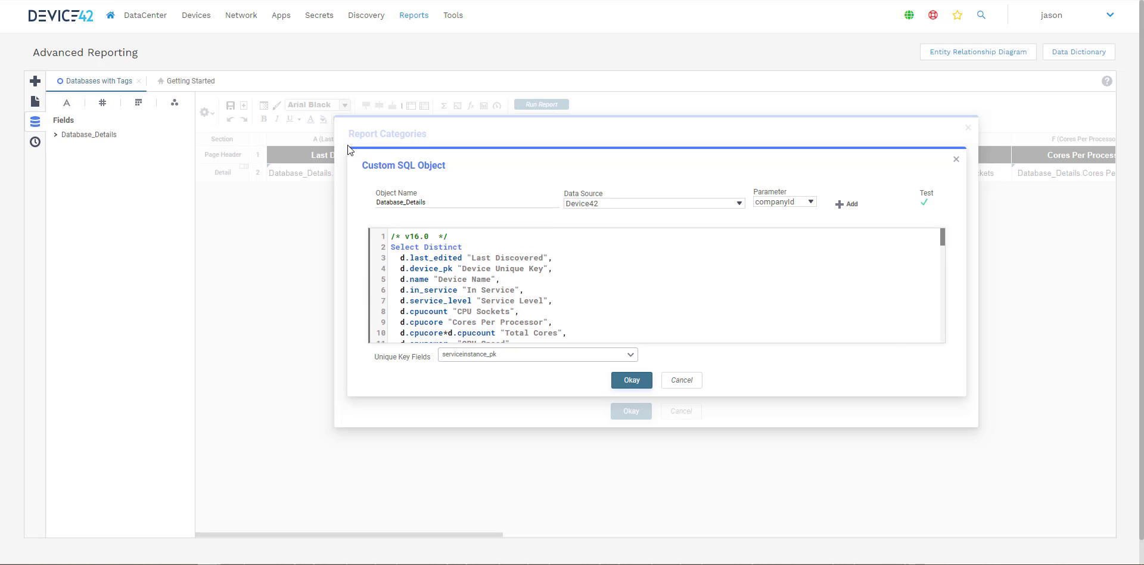
pyautogui.moveTo(963, 395); pyautogui.dragTo(983, 434)
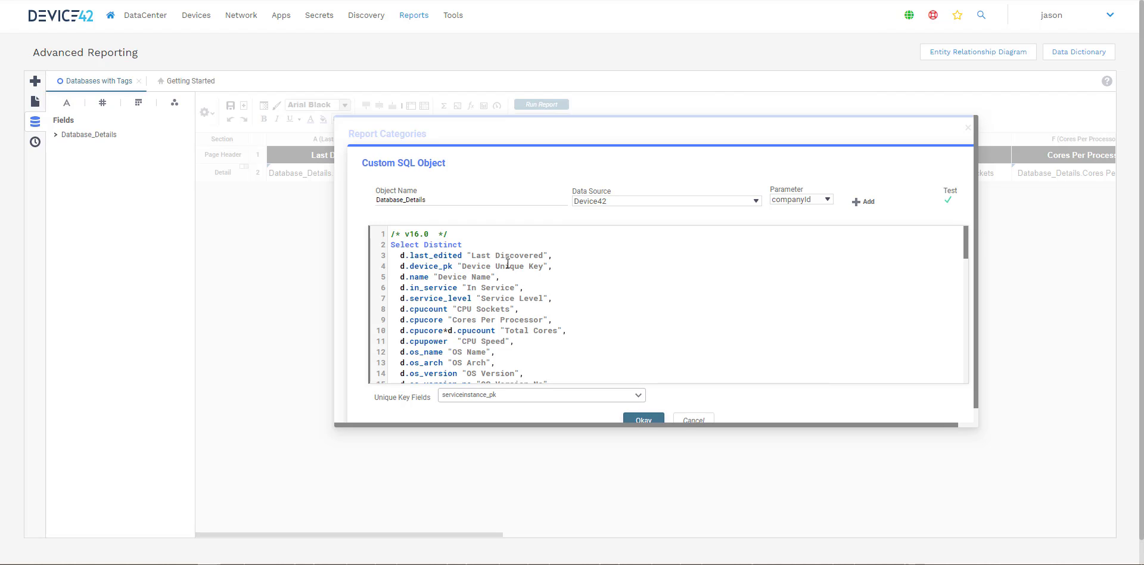
# Step: Add d.tags "Tags", as a new select column after Last Discovered and save the SQL object
pyautogui.click(614, 252)
pyautogui.press('Return')
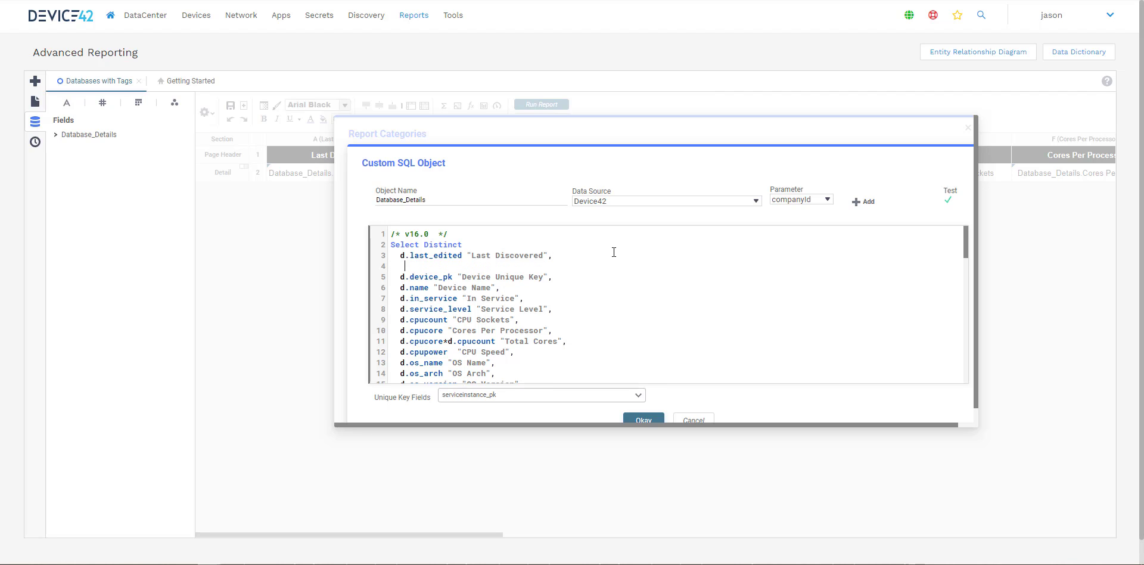
pyautogui.write('d.tags "')
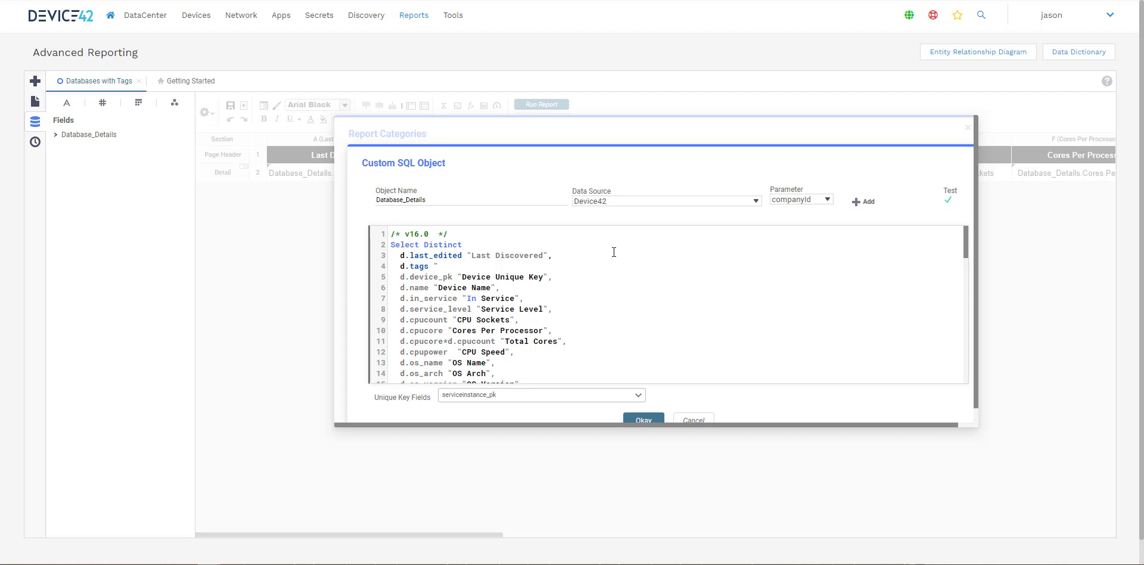
pyautogui.write('Tags",')
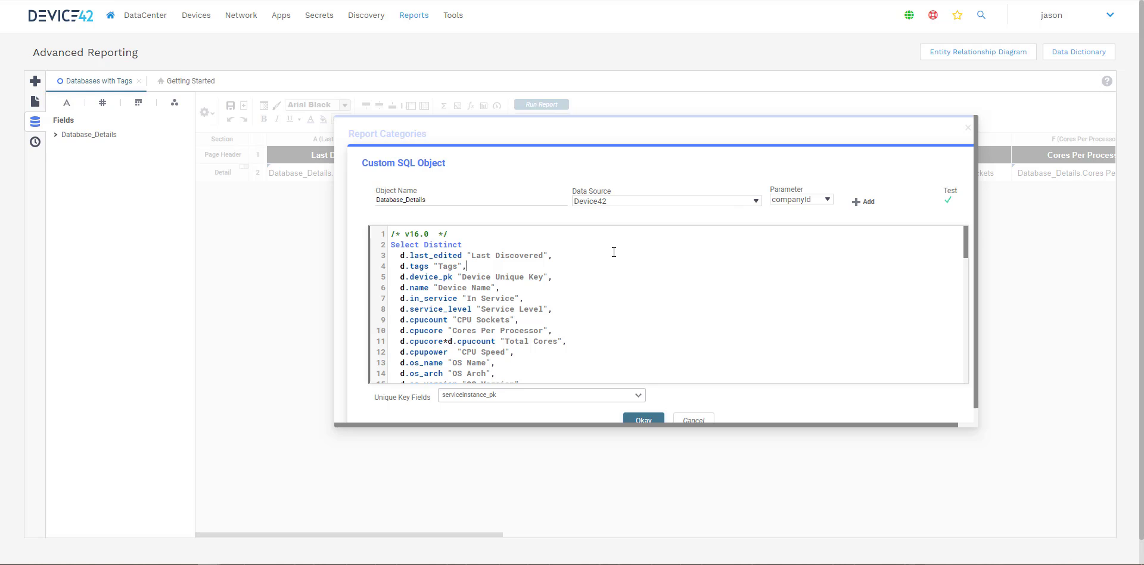
pyautogui.scroll(-3, 614, 254)
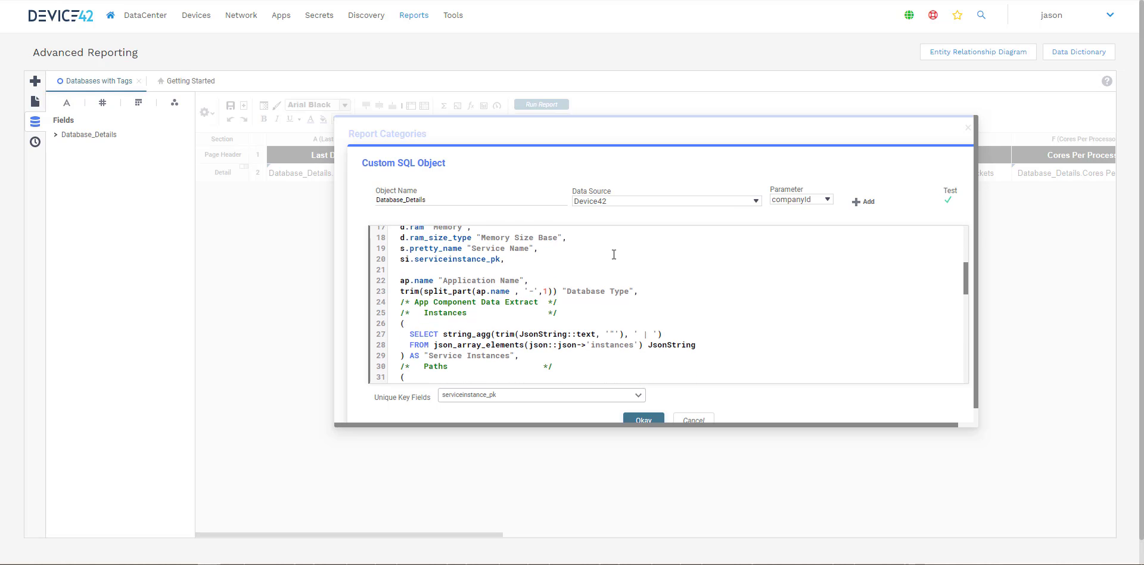
pyautogui.click(640, 420)
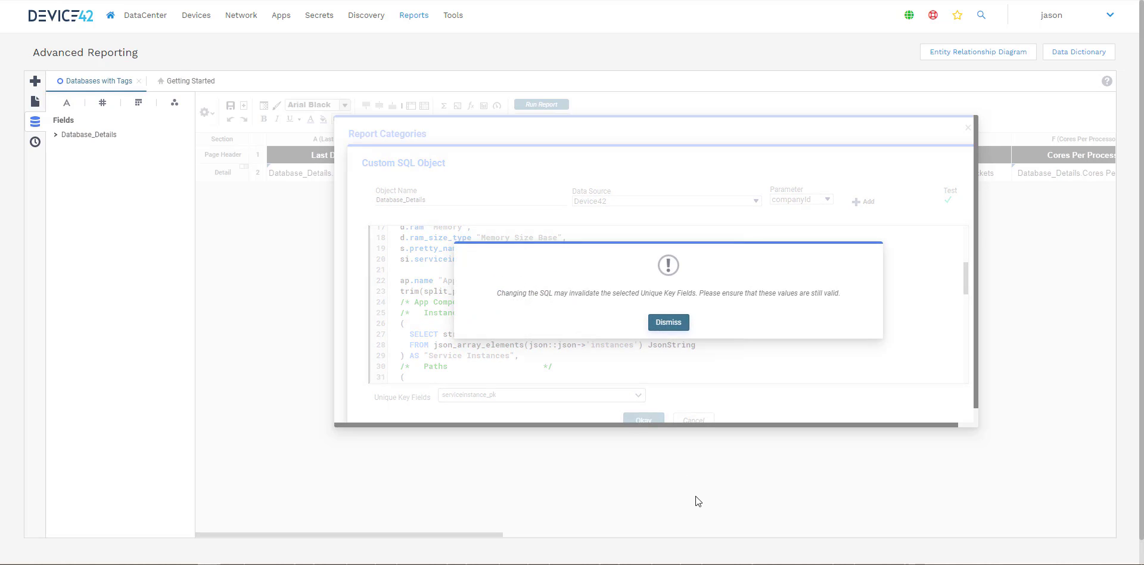
pyautogui.click(669, 322)
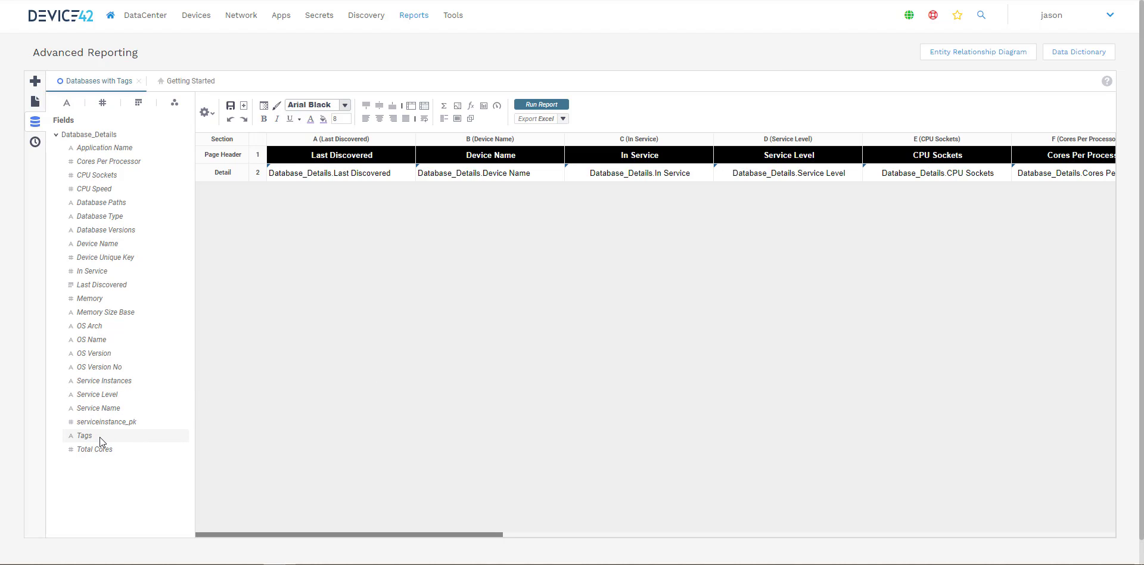
# Step: Insert a column after Device Name and place the Tags field in its detail row
pyautogui.rightClick(459, 142)
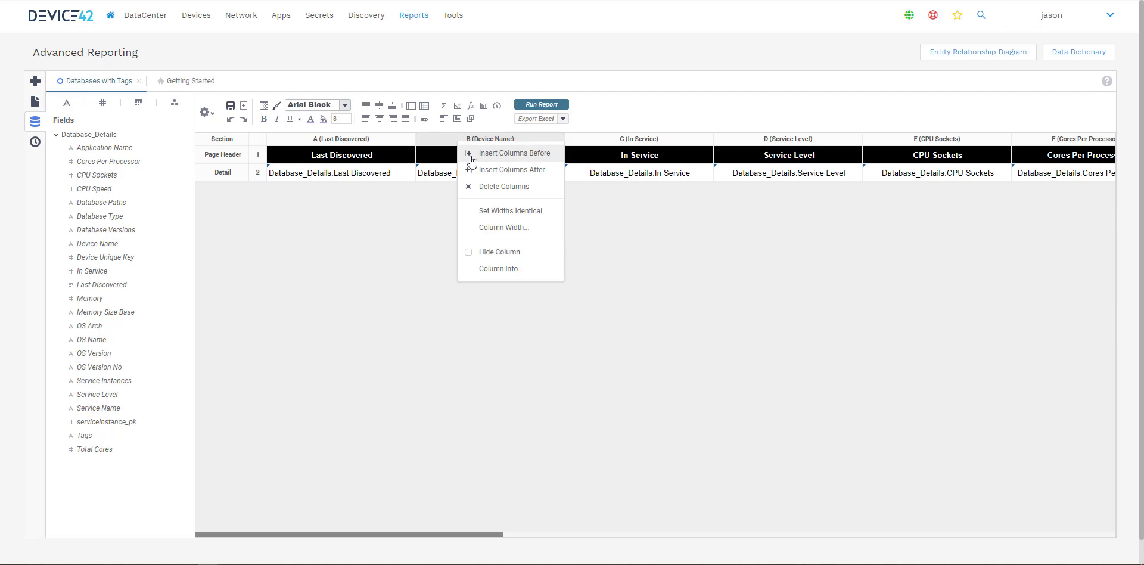
pyautogui.click(495, 170)
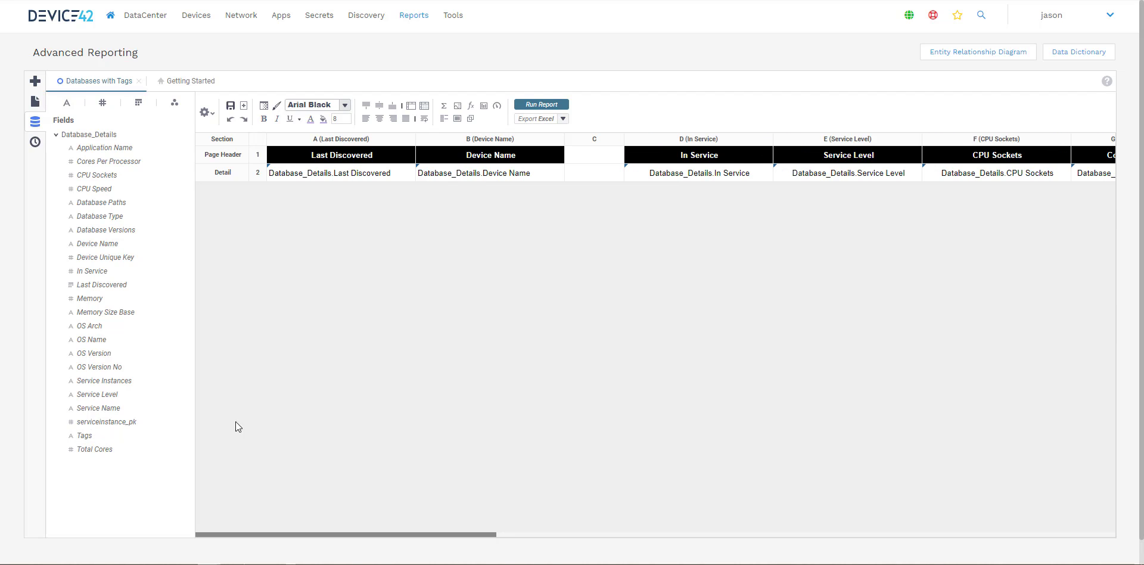
pyautogui.moveTo(84, 436); pyautogui.dragTo(589, 179)
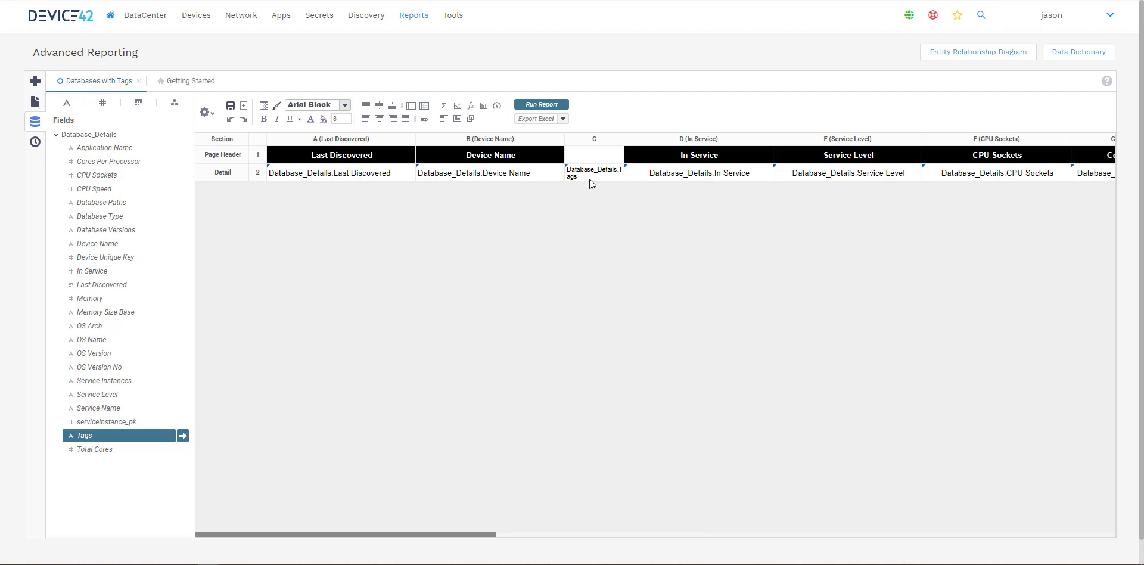
# Step: Set the new column's header text to Tags and widen the column
pyautogui.click(620, 155)
pyautogui.write('TA')
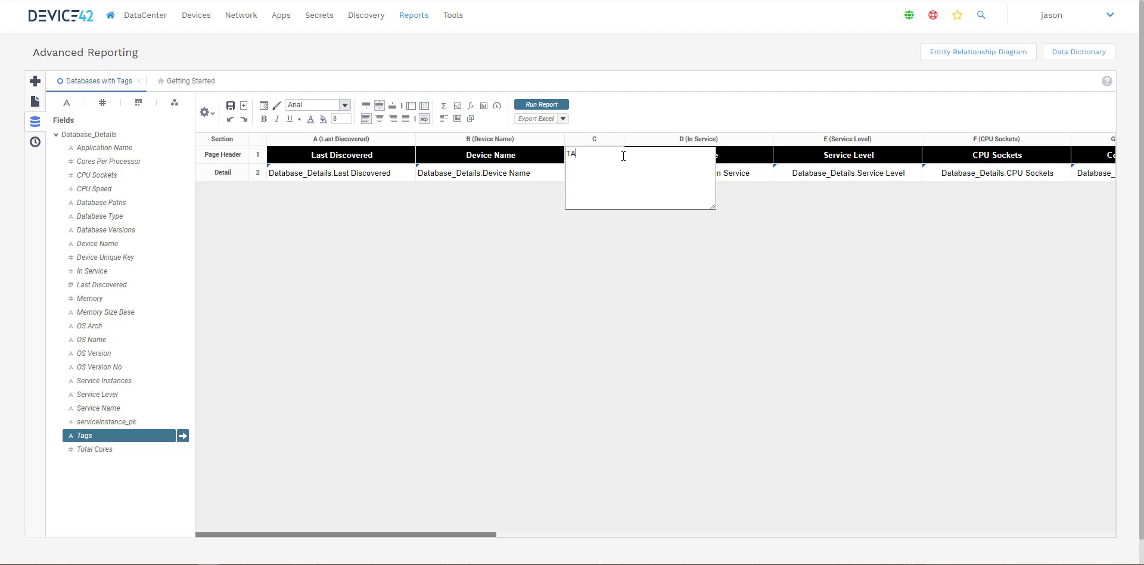
pyautogui.write('ags')
pyautogui.click(627, 241)
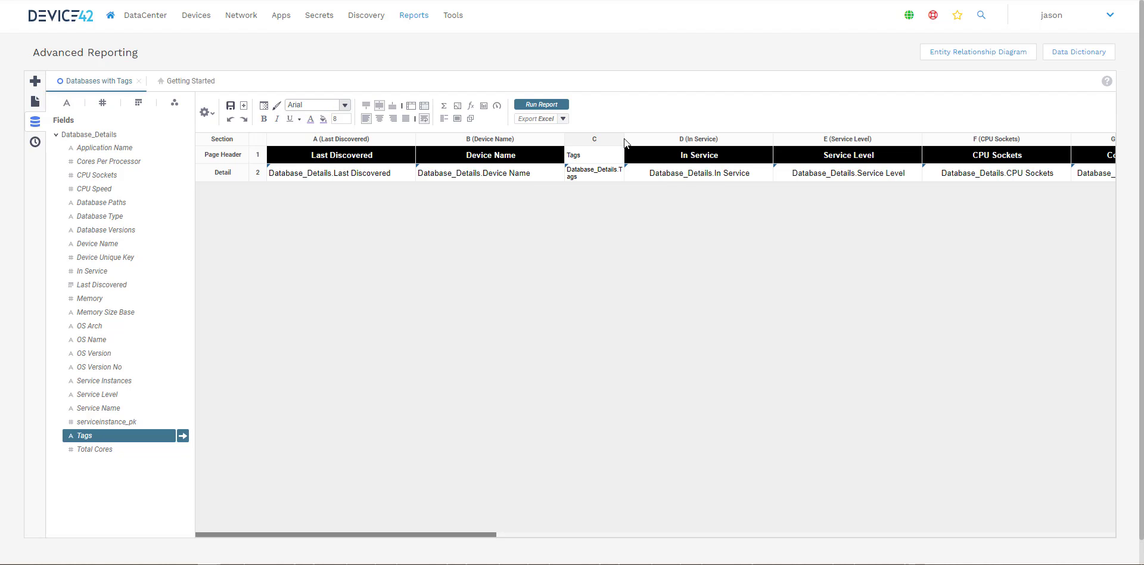
pyautogui.moveTo(624, 138); pyautogui.dragTo(677, 136)
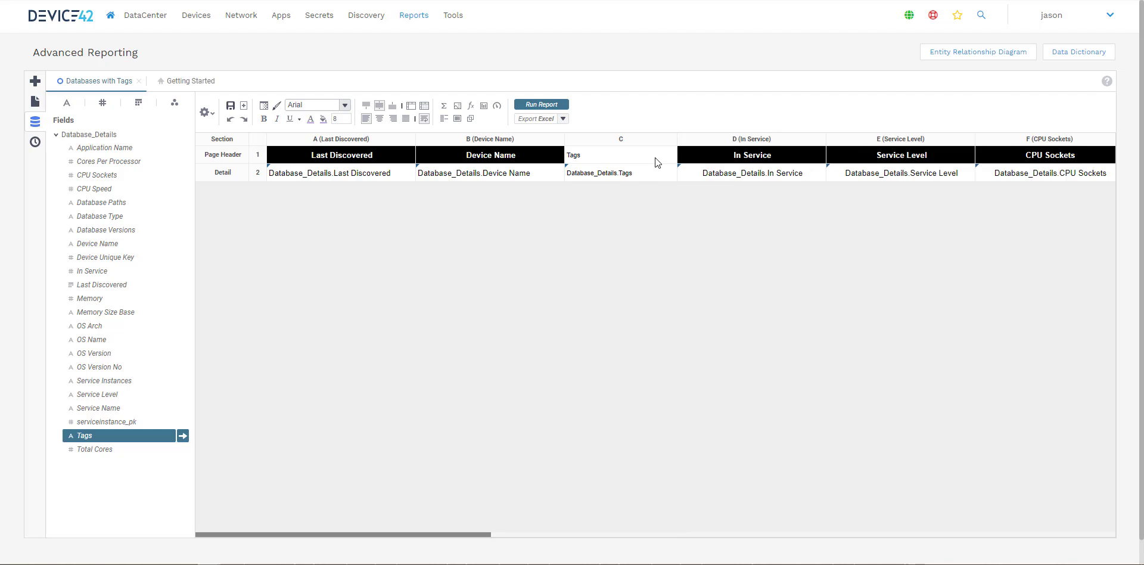
pyautogui.click(725, 154)
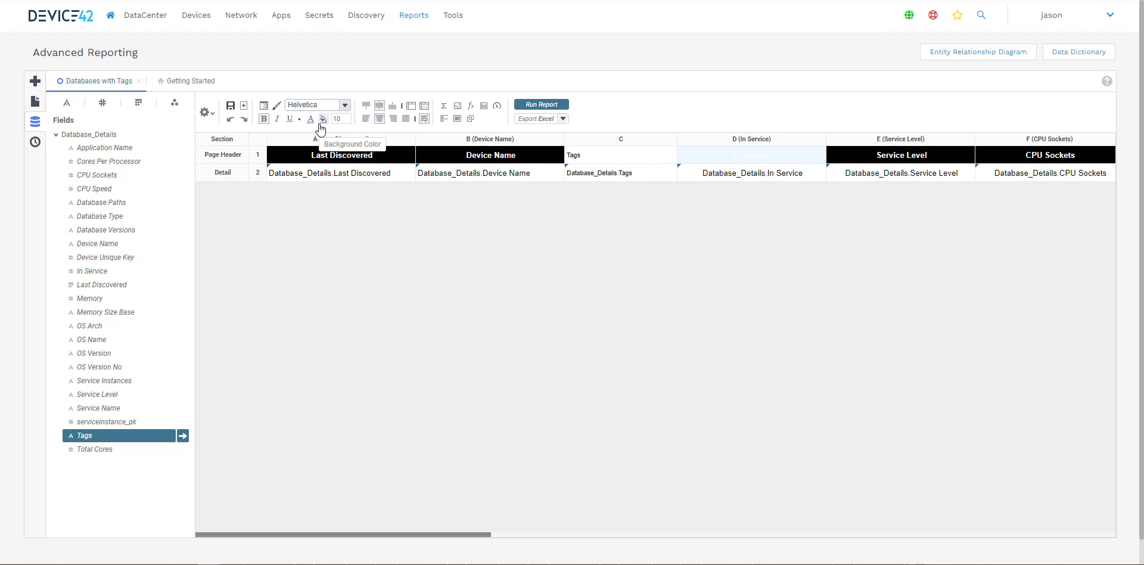
pyautogui.click(652, 156)
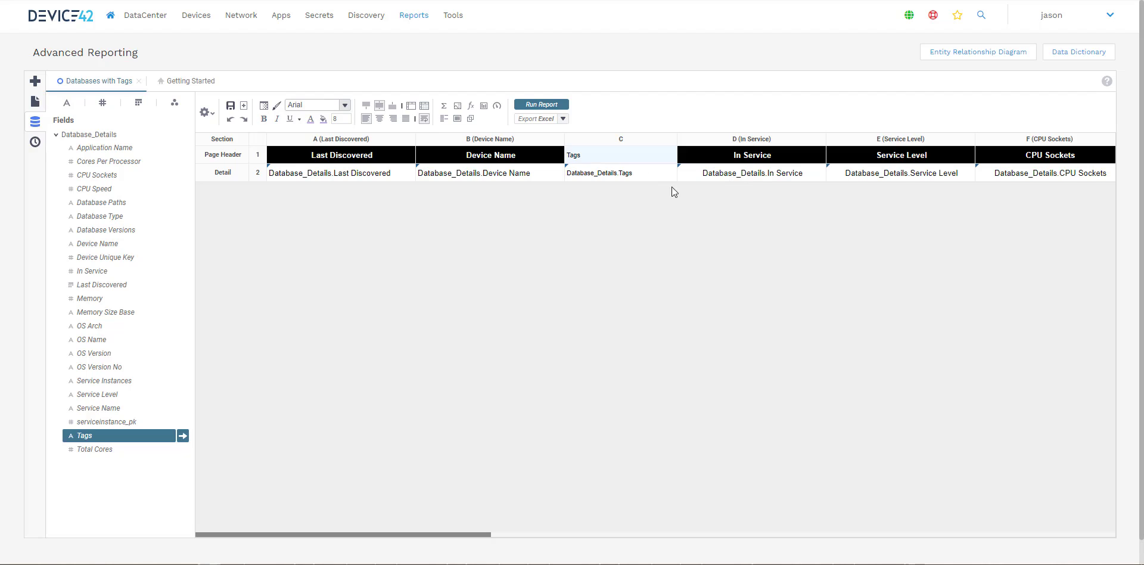
pyautogui.click(729, 328)
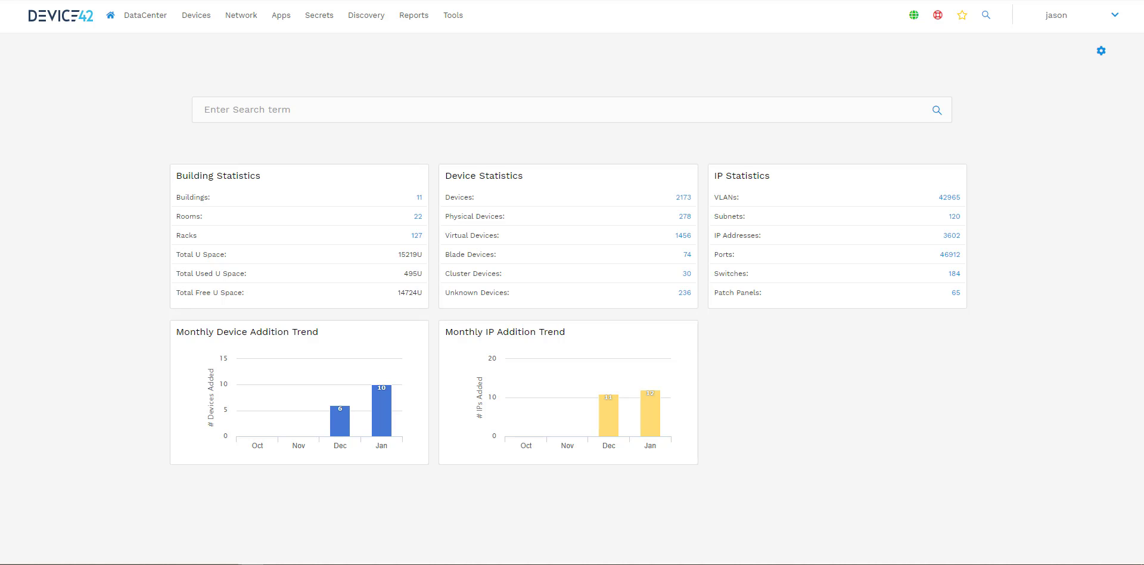
# Step: Open Saved DOQL Queries and start adding a new saved DOQL query
pyautogui.click(463, 19)
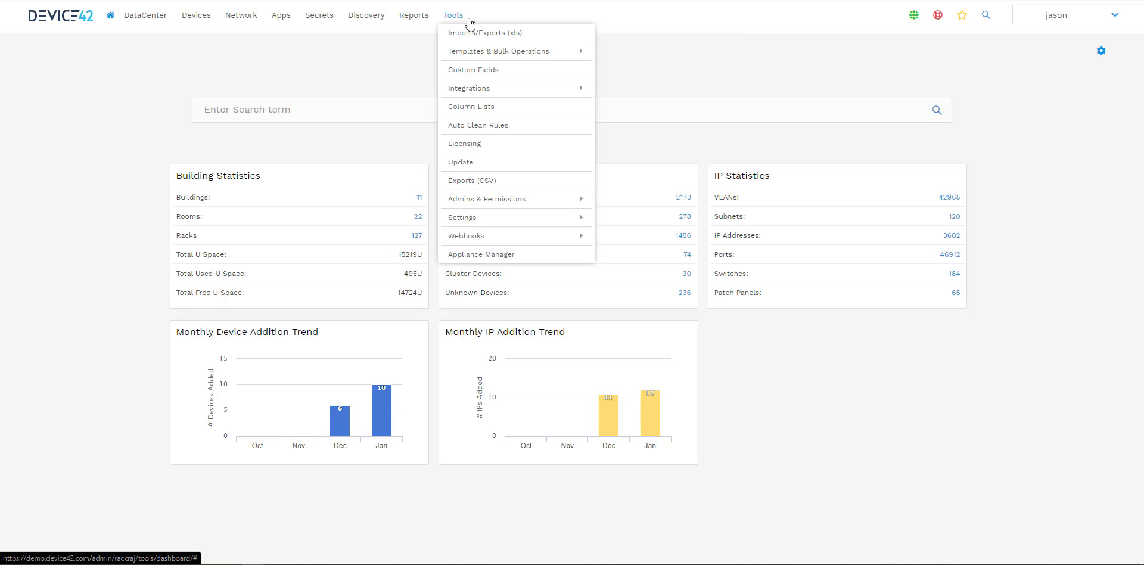
pyautogui.moveTo(474, 90)
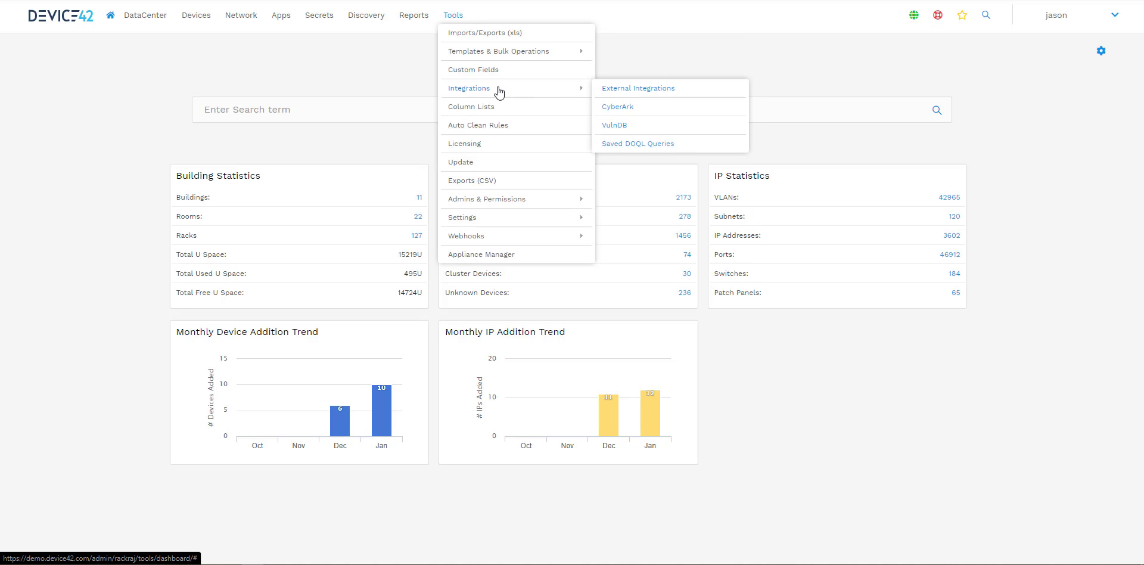
pyautogui.click(639, 144)
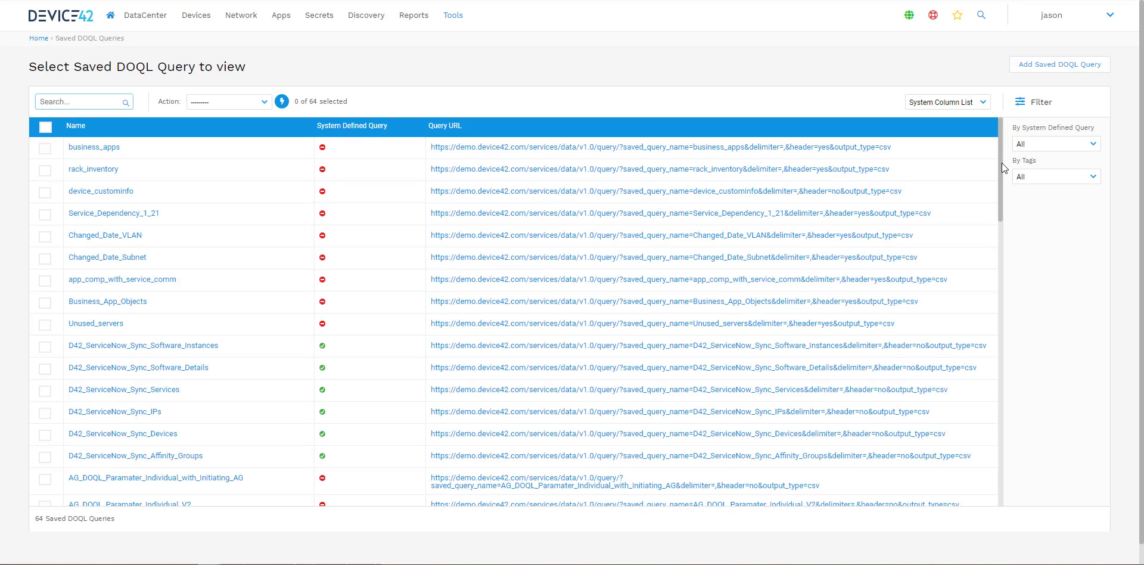
pyautogui.moveTo(1003, 162); pyautogui.dragTo(1014, 480)
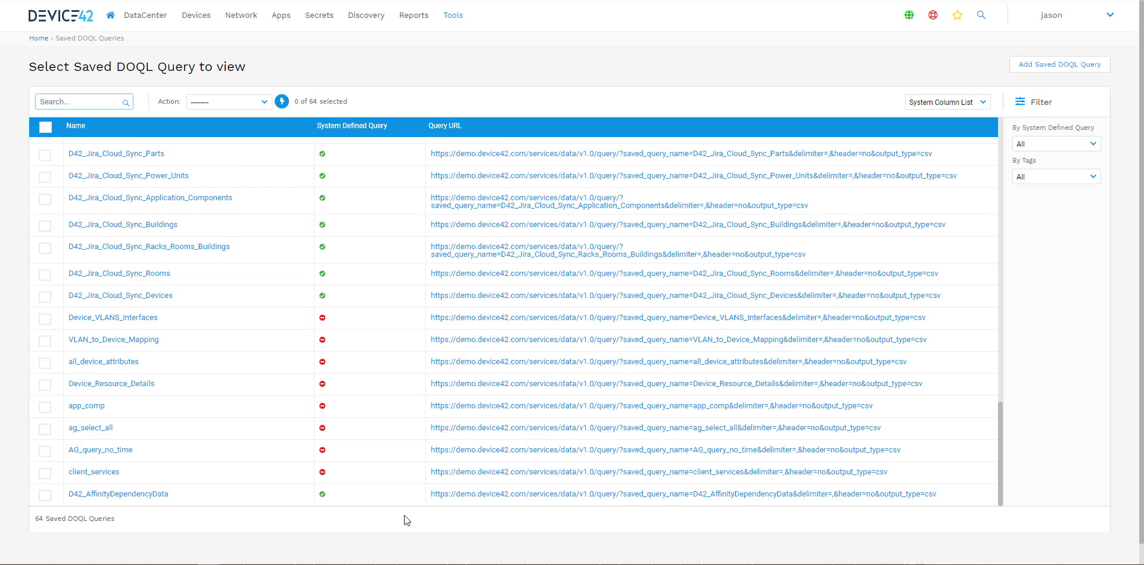
pyautogui.click(1066, 67)
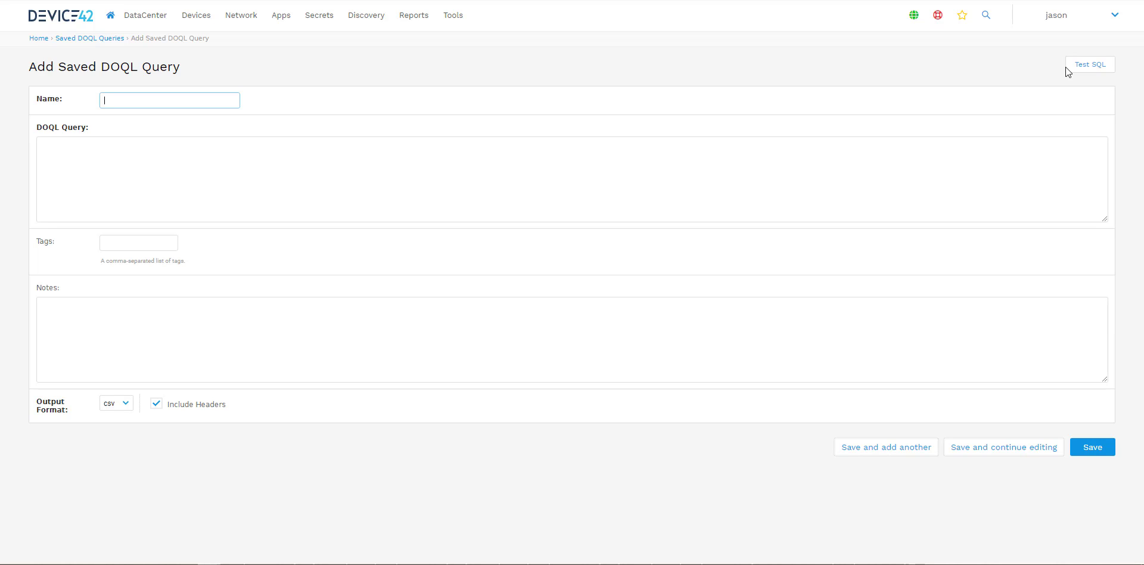
# Step: Open the Viewer Schema Data Dictionary and search it for the view_device_v1 view to examine its columns
pyautogui.moveTo(939, 18)
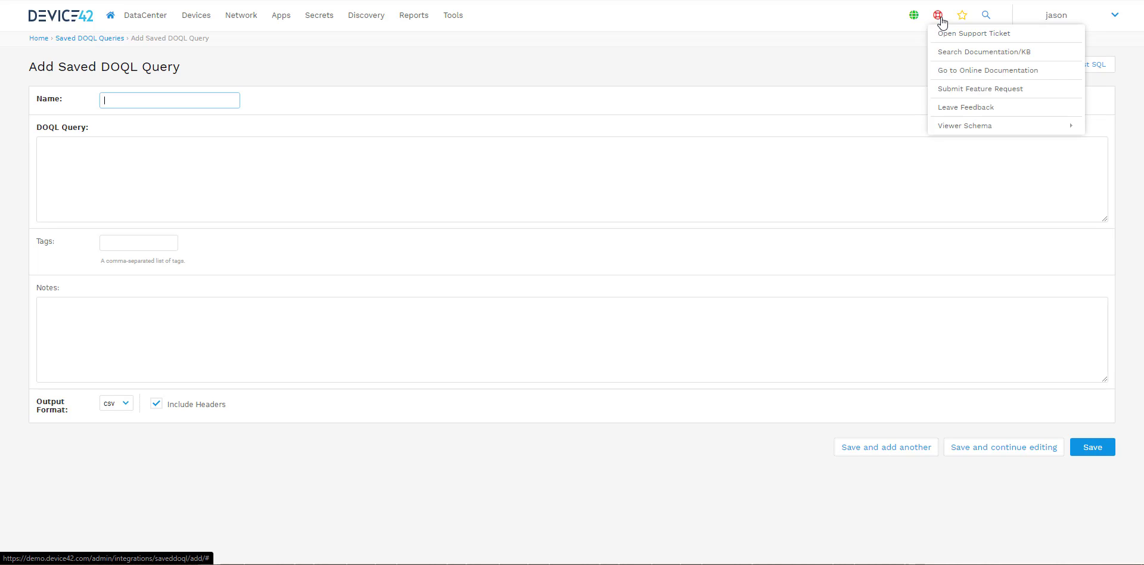
pyautogui.moveTo(961, 128)
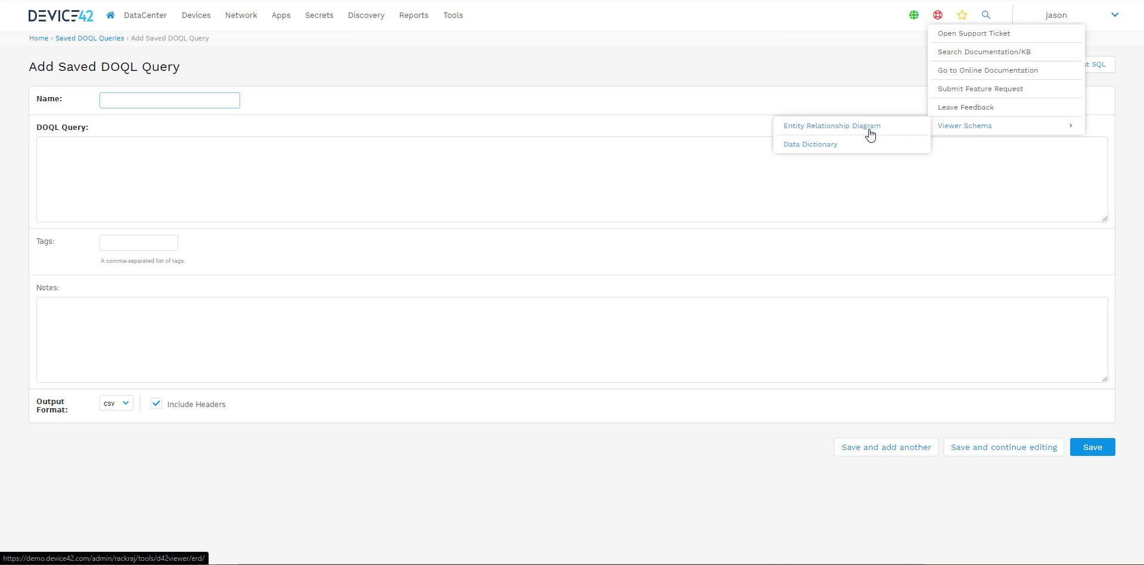
pyautogui.click(825, 151)
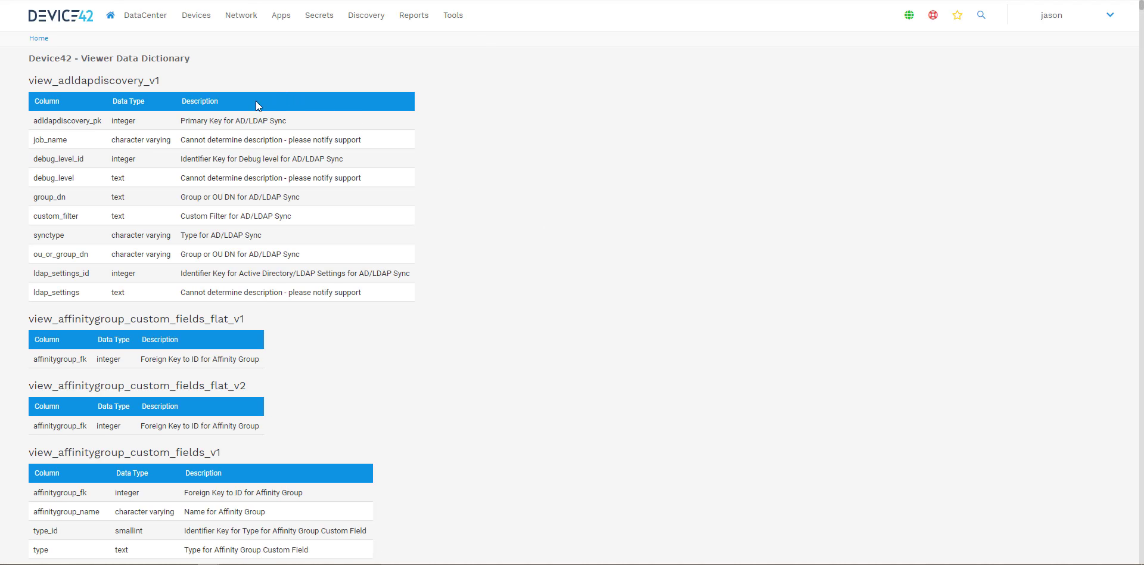
pyautogui.scroll(-2, 507, 161)
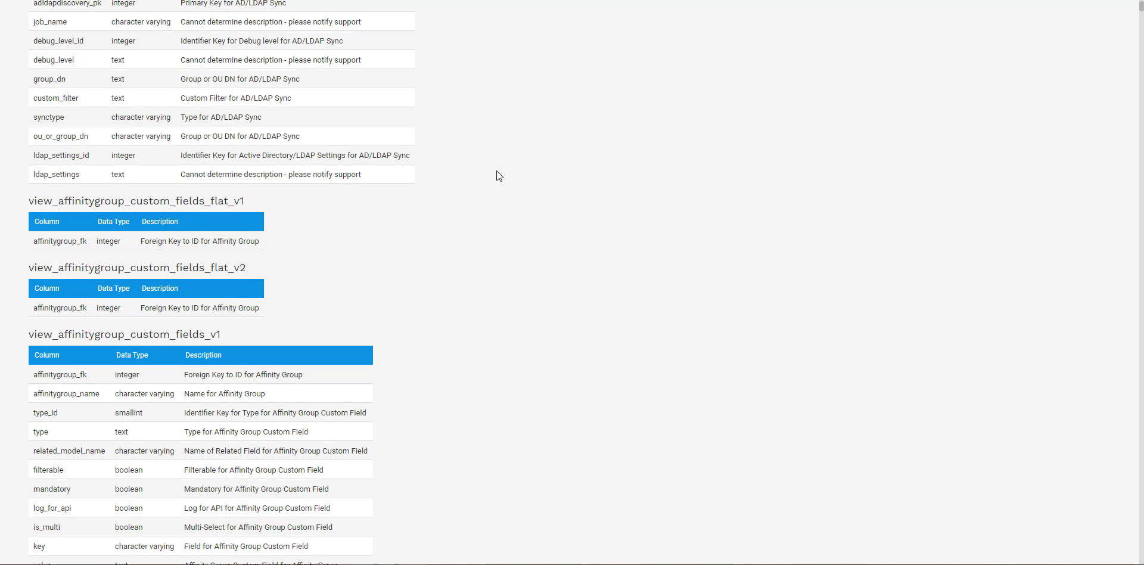
pyautogui.scroll(1, 497, 171)
pyautogui.scroll(-1, 496, 171)
pyautogui.hotkey('ctrl', 'f')
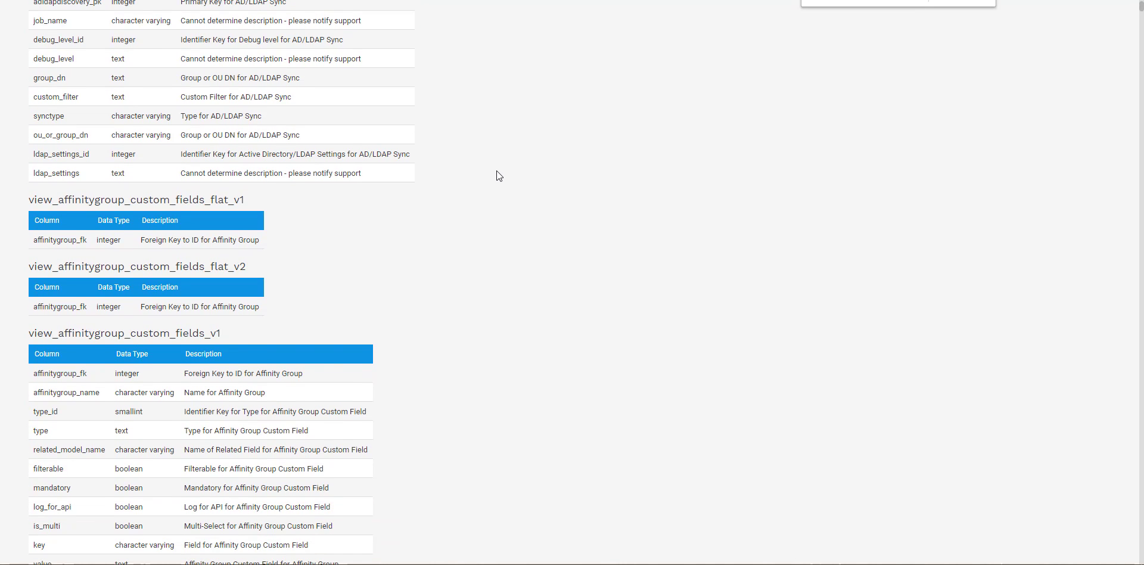
pyautogui.write('view_device_v')
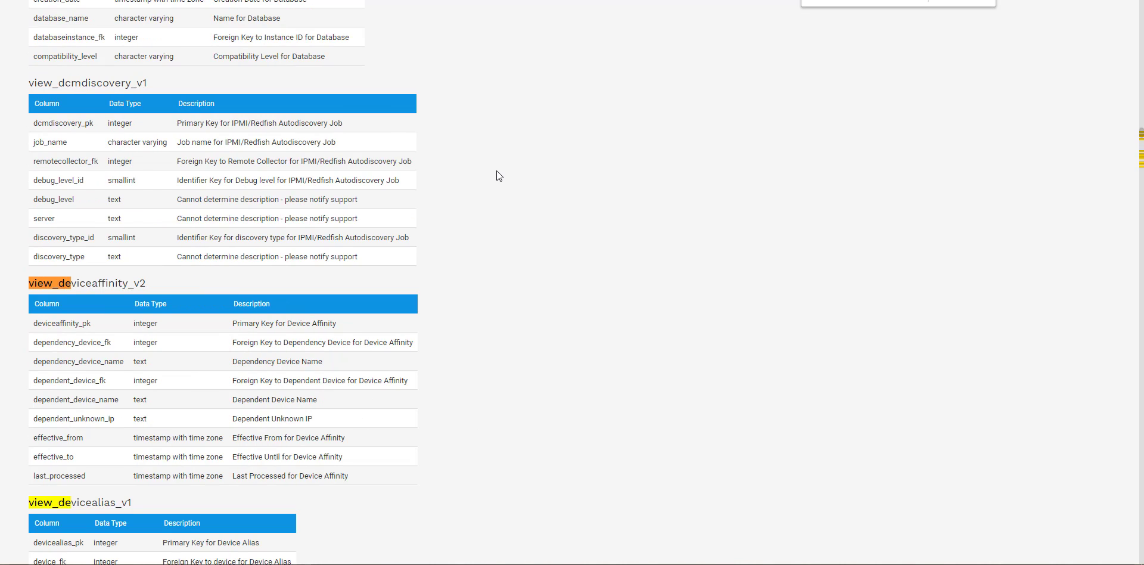
pyautogui.write('1')
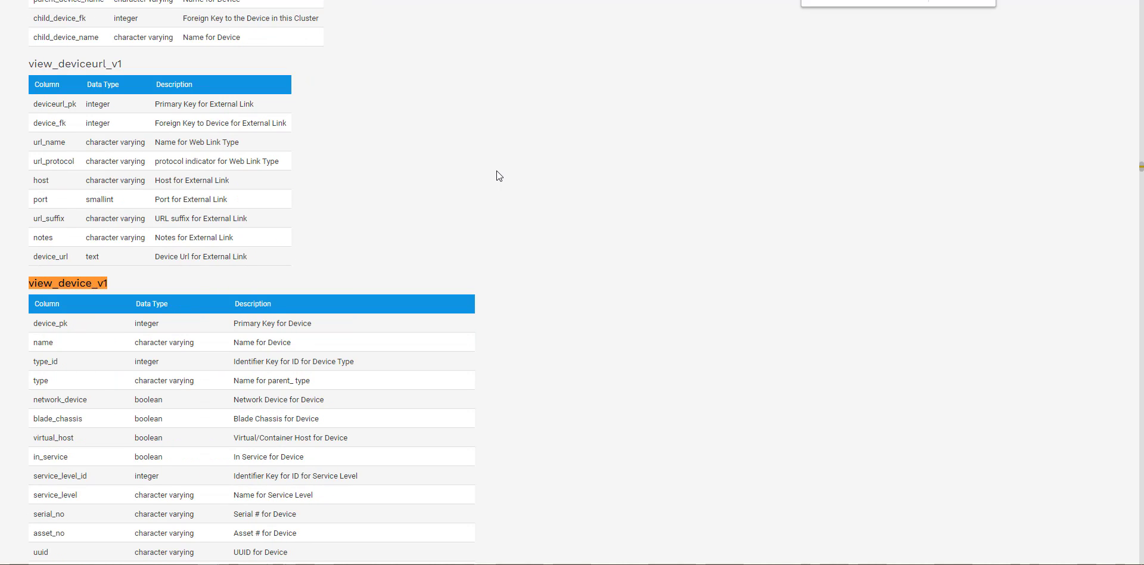
pyautogui.scroll(-4, 302, 285)
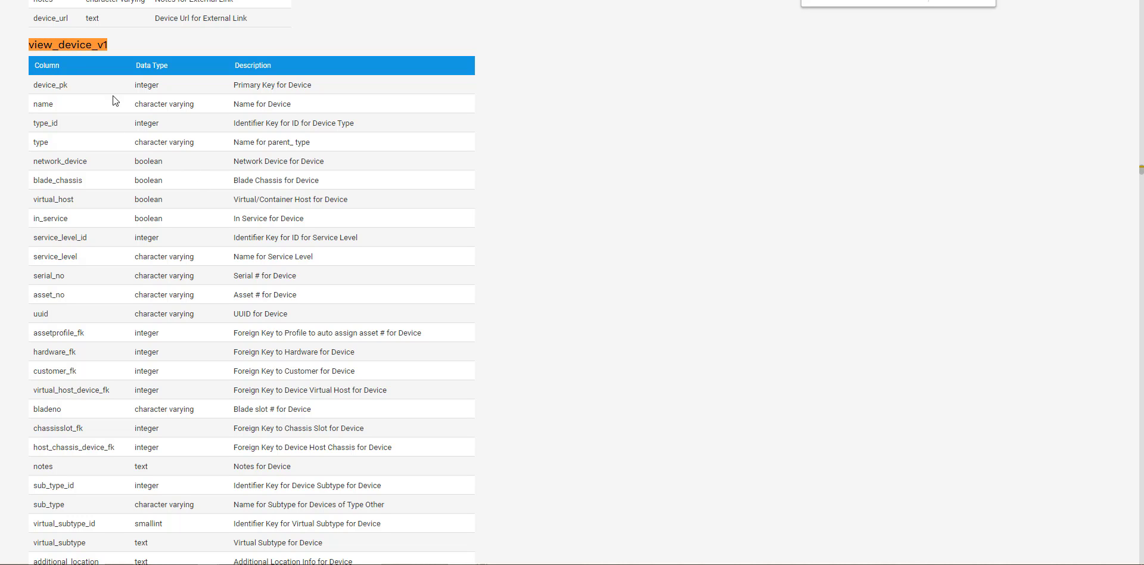
pyautogui.scroll(-6, 81, 308)
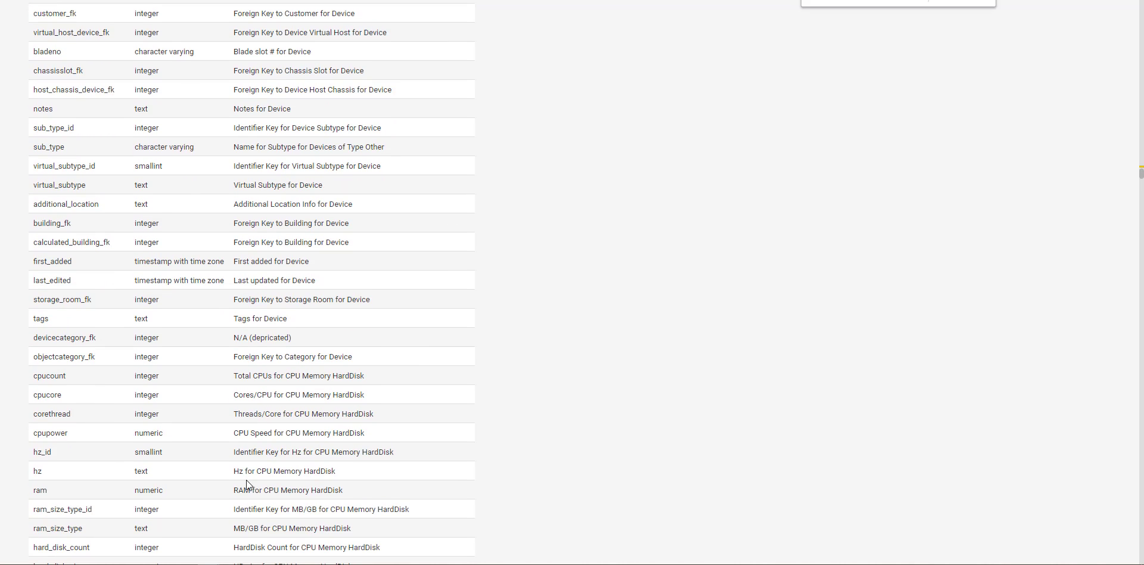
pyautogui.scroll(-3, 246, 484)
pyautogui.scroll(6, 366, 399)
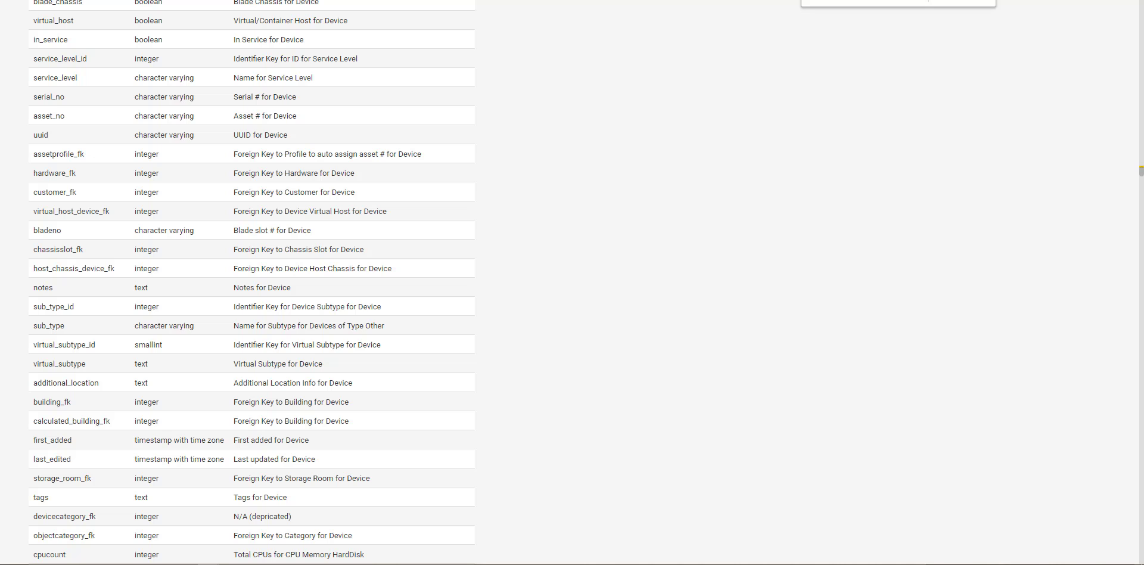
# Step: Return to the new saved DOQL query and name it Device_CPU_OS_Tags
pyautogui.hotkey('alt', 'Tab')
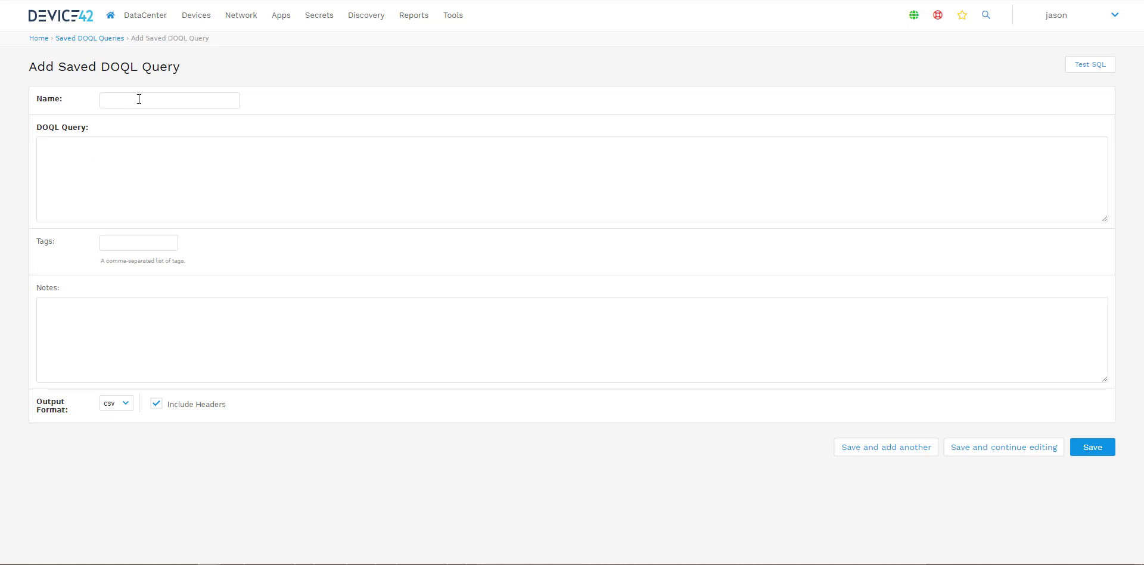
pyautogui.click(139, 99)
pyautogui.write('Device_')
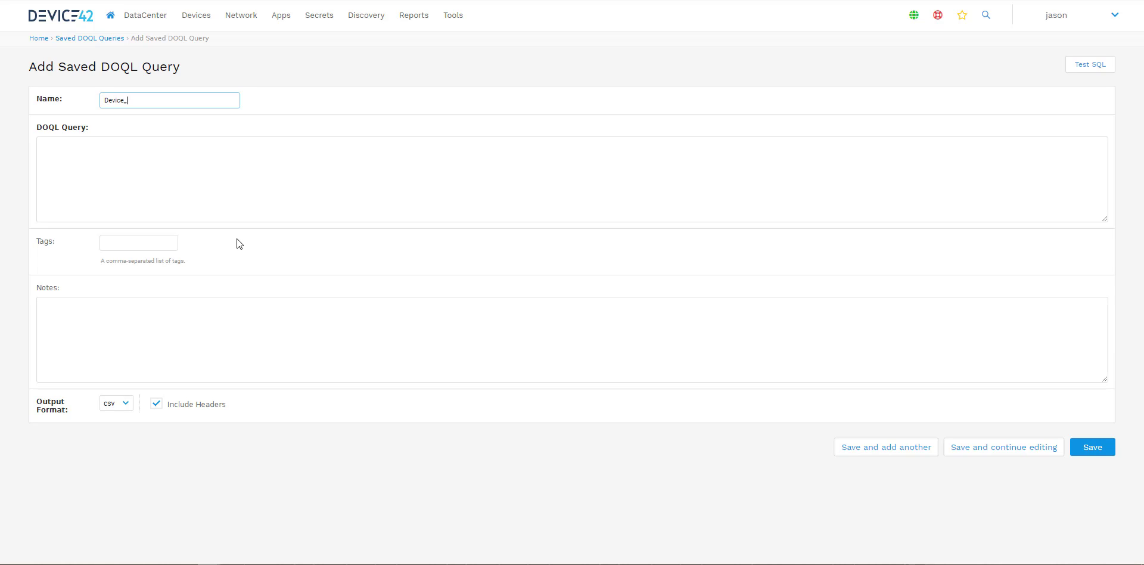
pyautogui.write('CPU+')
pyautogui.write('OS')
pyautogui.write('_Tags')
# Step: Start the DOQL query with select d.name "Name", d.tags "Tags", d.cpucount "CPU Count", d.osname "OS"
pyautogui.click(167, 204)
pyautogui.write('se')
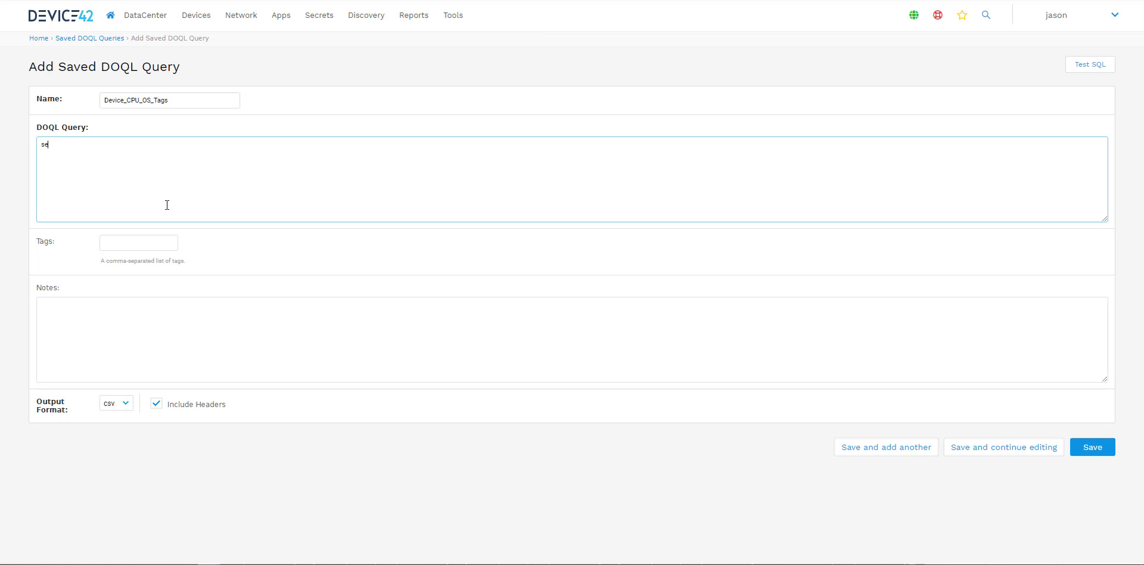
pyautogui.write('lect')
pyautogui.write('nam')
pyautogui.write("e 'Name")
pyautogui.press('BackSpace')
pyautogui.press('BackSpace')
pyautogui.press('BackSpace')
pyautogui.write('Name", ')
pyautogui.write('d')
pyautogui.write('tags')
pyautogui.write(' "Tags')
pyautogui.write('"')
pyautogui.write('d.cpucount "CPU Count", d.osname "OS"')
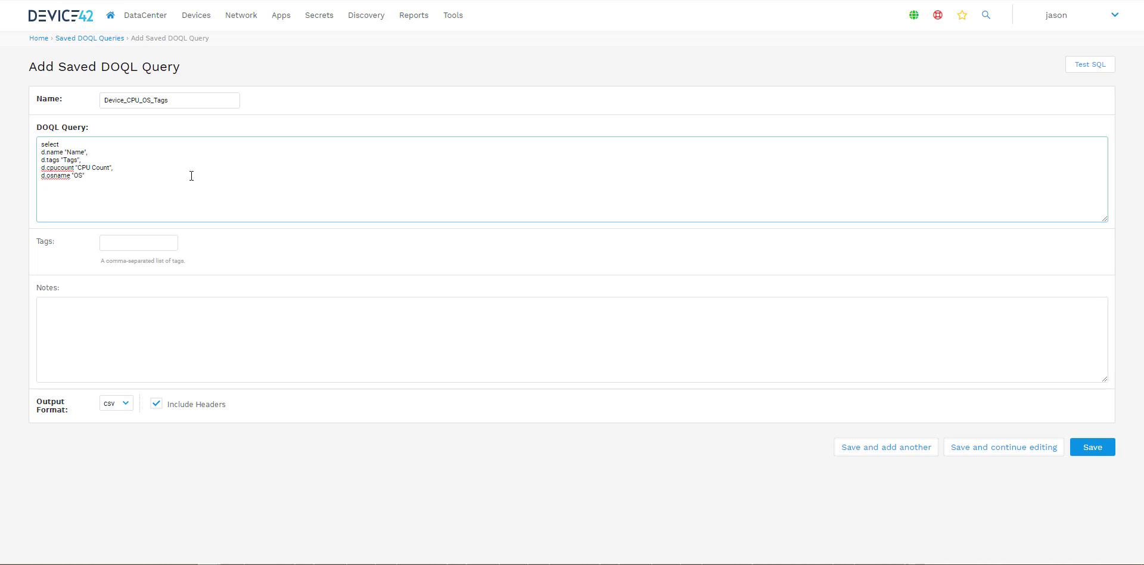
# Step: Finish the query with from view_device_v1 d order by d.device_pk
pyautogui.press('Return')
pyautogui.write('from')
pyautogui.write(' v')
pyautogui.write('iew_device_')
pyautogui.write('v1')
pyautogui.write(' d')
pyautogui.write(' order')
pyautogui.write(' by')
pyautogui.write(' device')
pyautogui.press('BackSpace')
pyautogui.press('BackSpace')
pyautogui.press('BackSpace')
pyautogui.press('BackSpace')
pyautogui.write('d.Device')
pyautogui.click(842, 221)
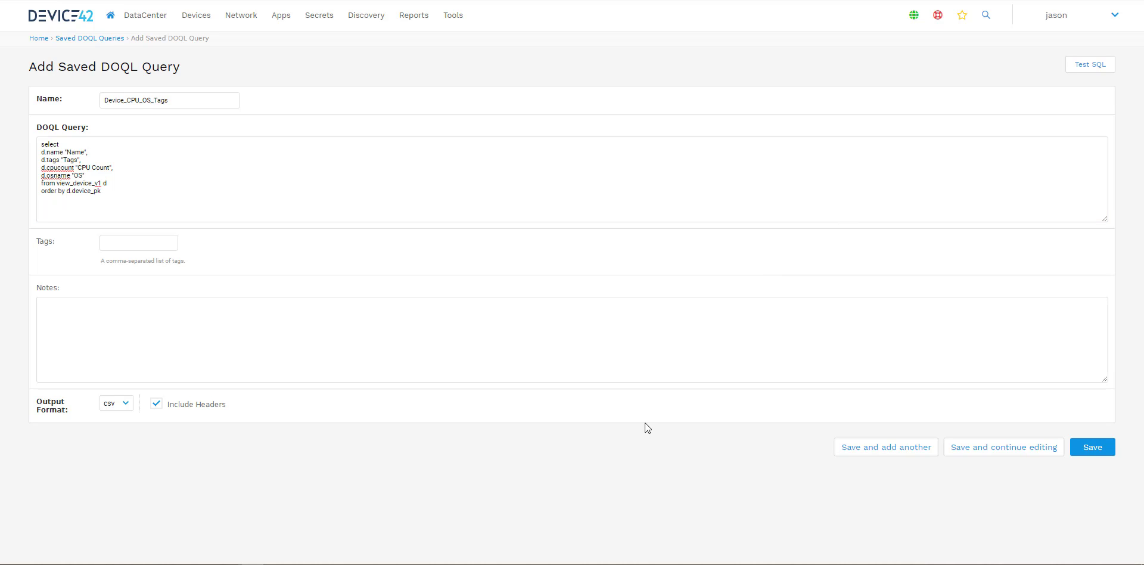
# Step: Try to save the query with csv output and headers while continuing editing
pyautogui.click(158, 248)
pyautogui.click(189, 332)
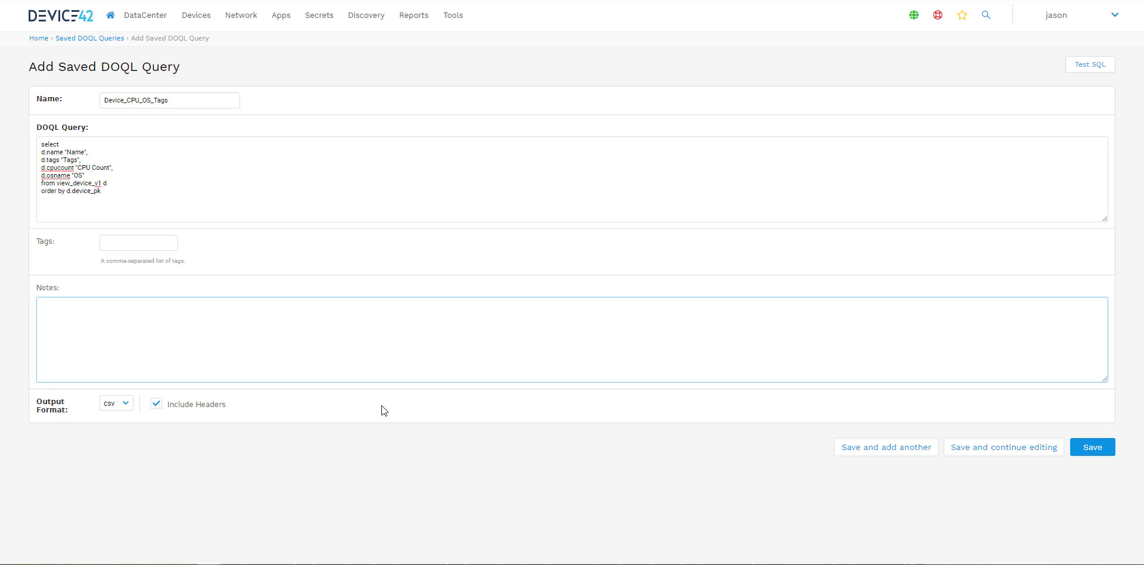
pyautogui.click(464, 460)
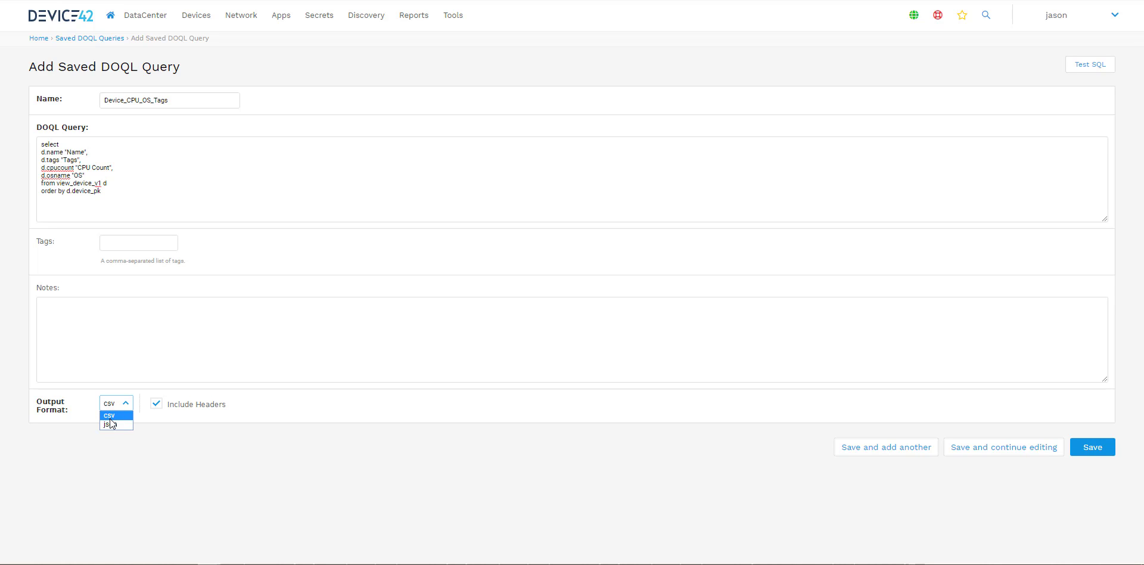
pyautogui.click(149, 420)
pyautogui.click(187, 421)
pyautogui.click(1043, 448)
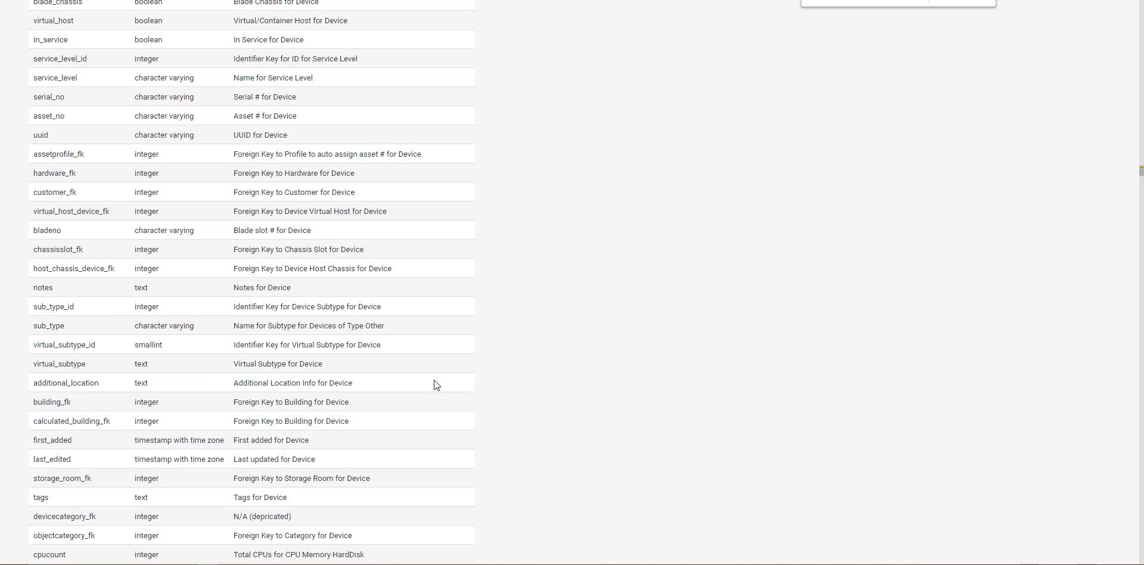
# Step: Look up the OS name column in view_device_v1, correct d.osname to d.os_name, and save while continuing editing
pyautogui.scroll(2, 435, 381)
pyautogui.scroll(-2, 435, 382)
pyautogui.scroll(-7, 435, 383)
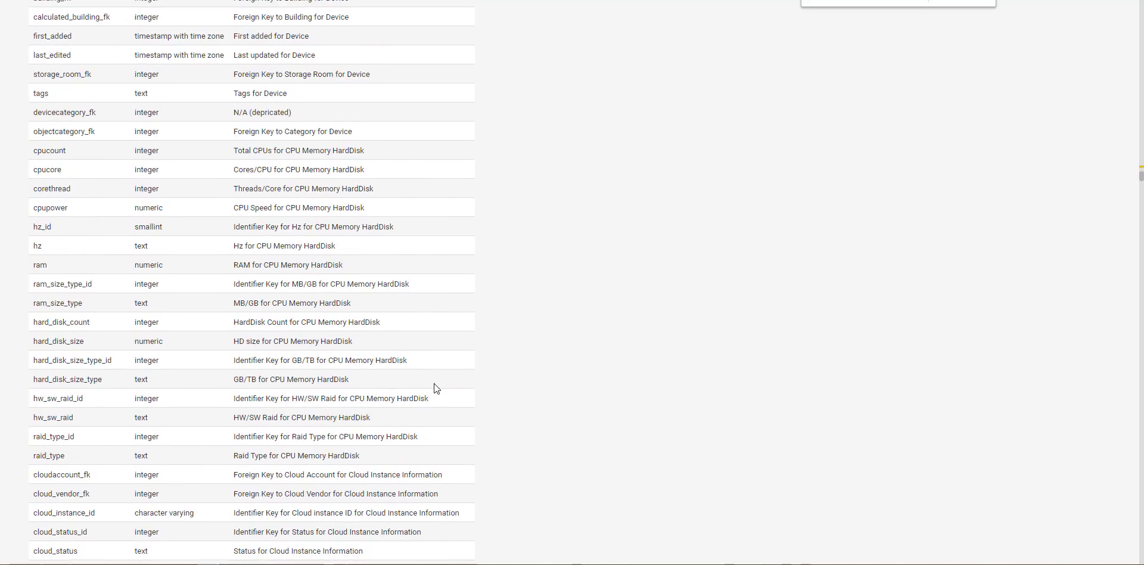
pyautogui.scroll(-5, 434, 384)
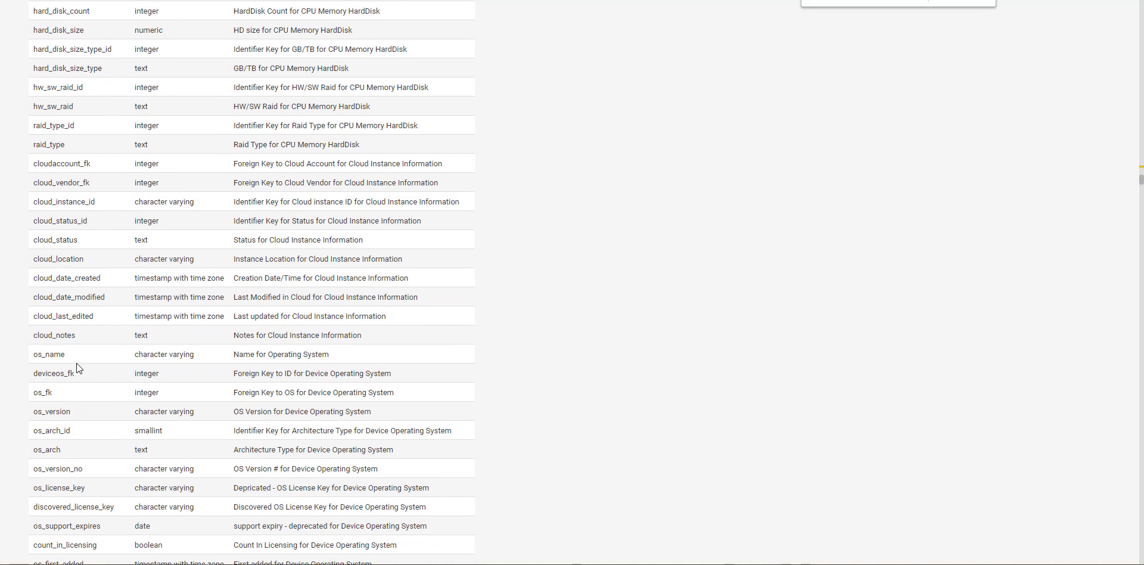
pyautogui.hotkey('alt', 'Tab')
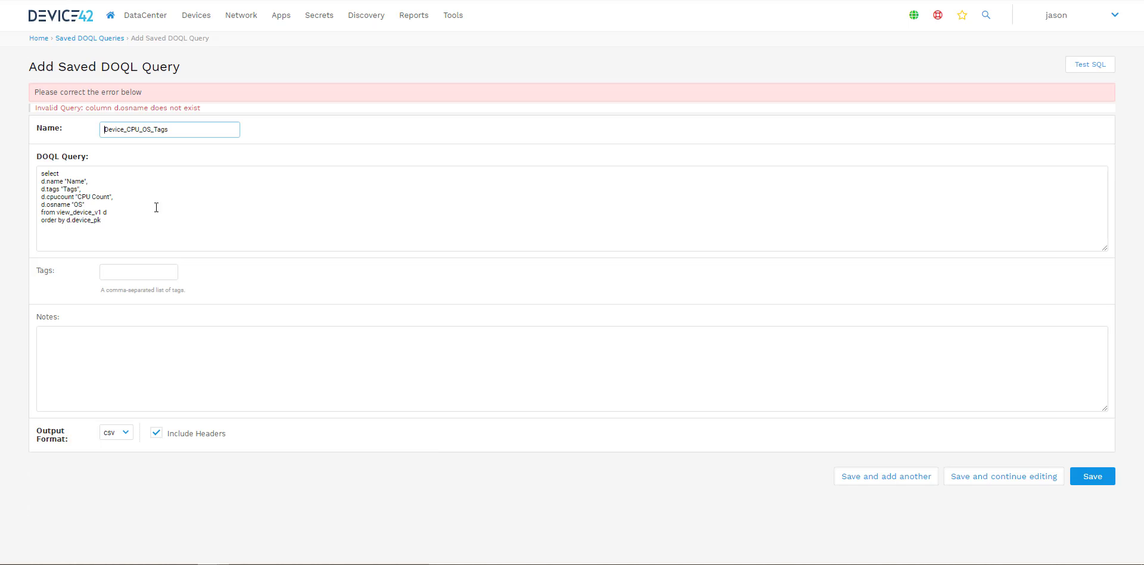
pyautogui.click(54, 204)
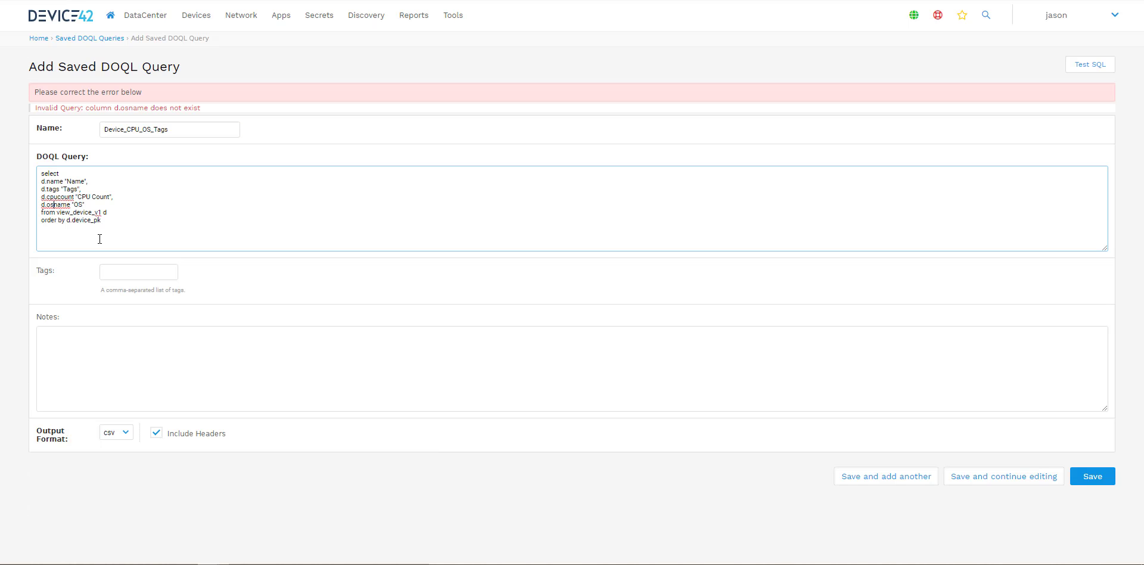
pyautogui.write('_')
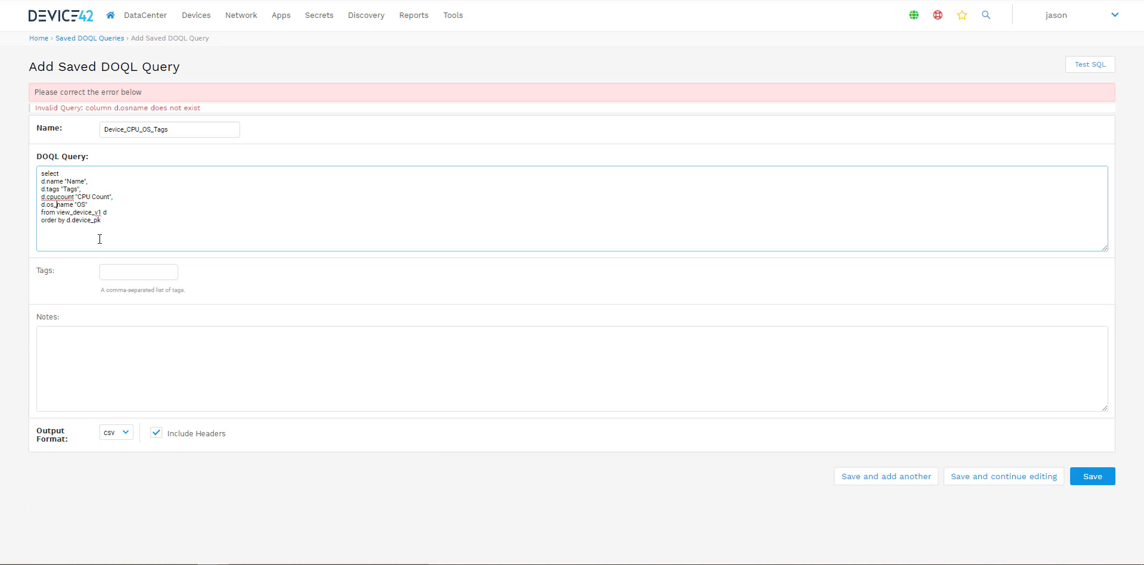
pyautogui.click(1020, 477)
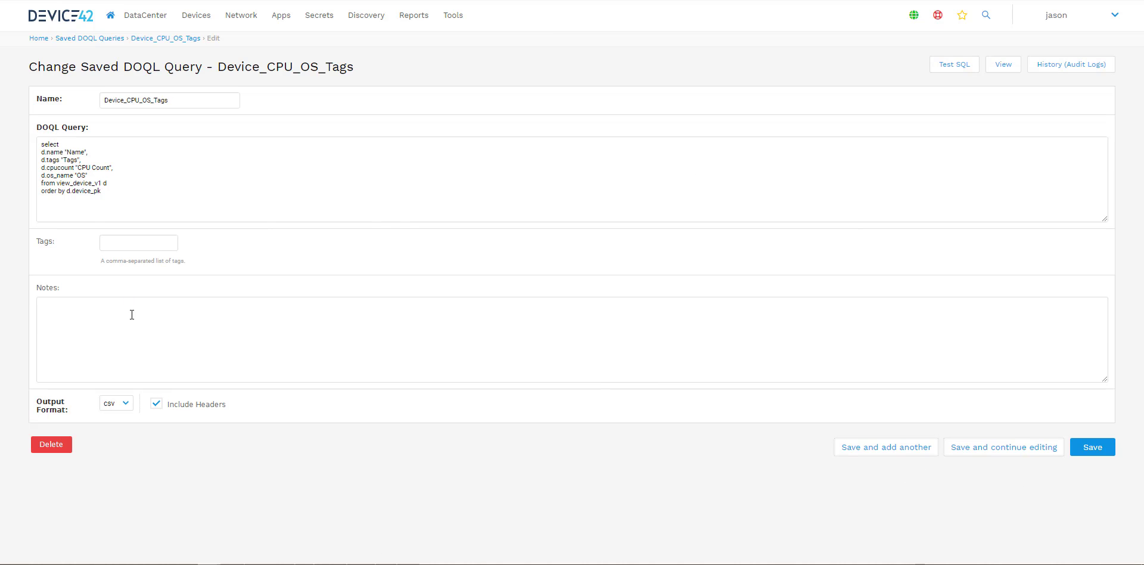
# Step: Test the query SQL, view the saved query, and open the CSV output downloaded from its query URL
pyautogui.click(947, 67)
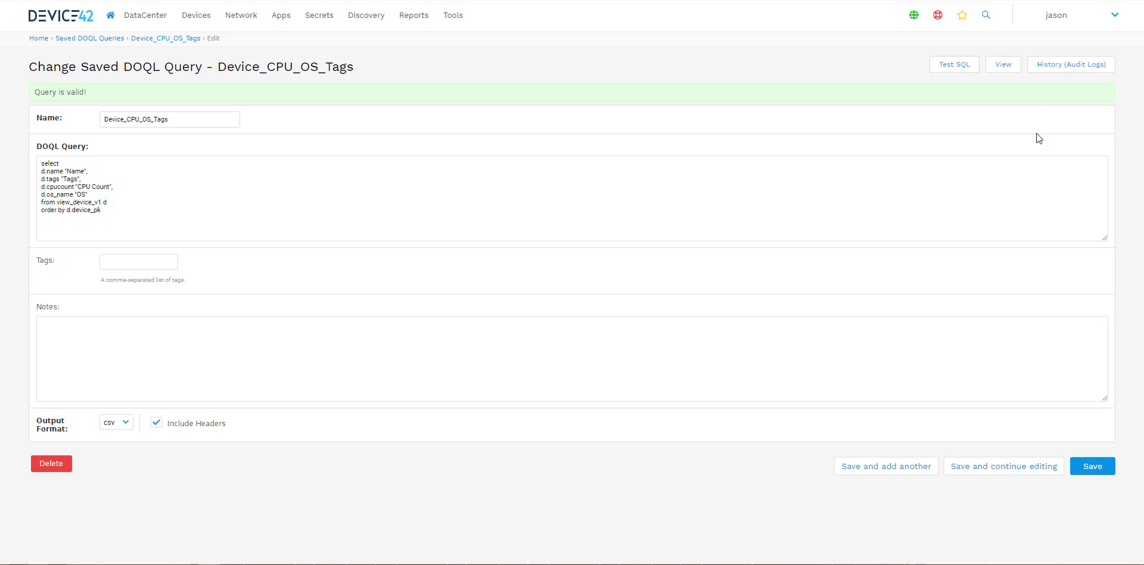
pyautogui.click(987, 75)
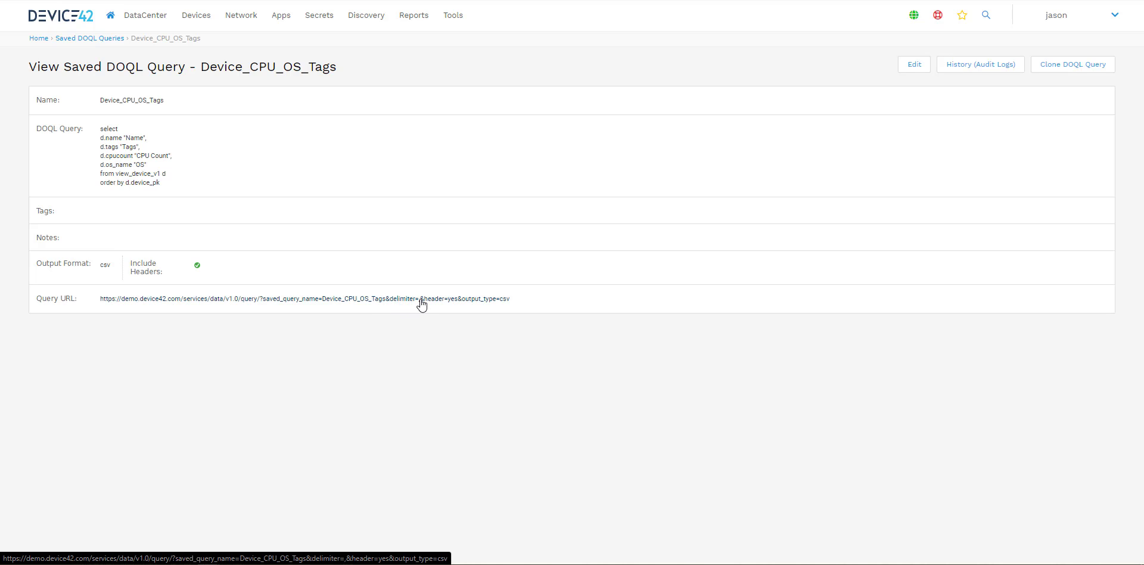
pyautogui.click(489, 299)
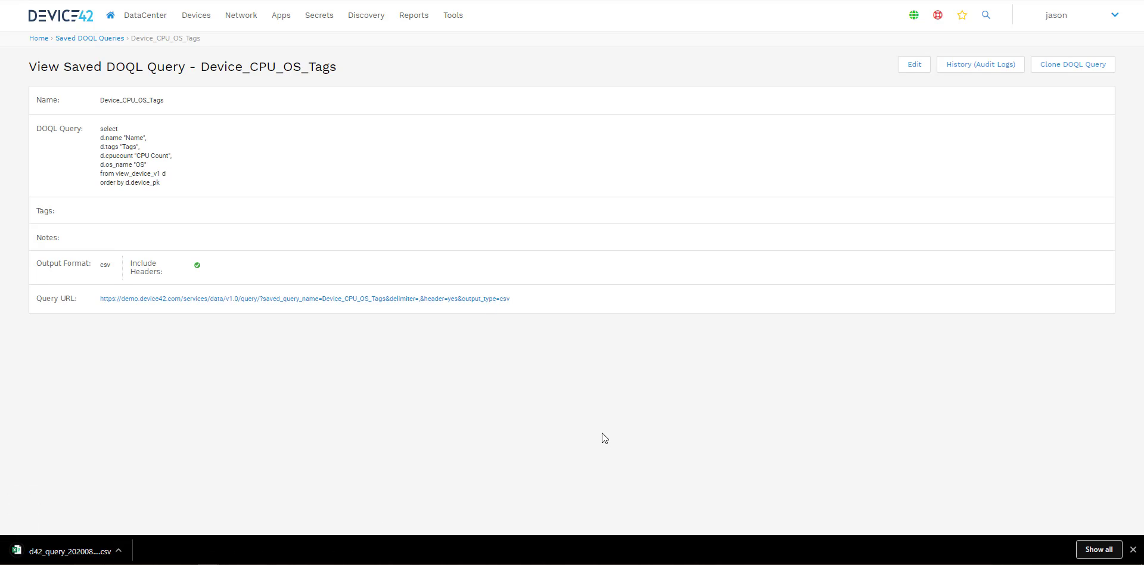
pyautogui.click(125, 549)
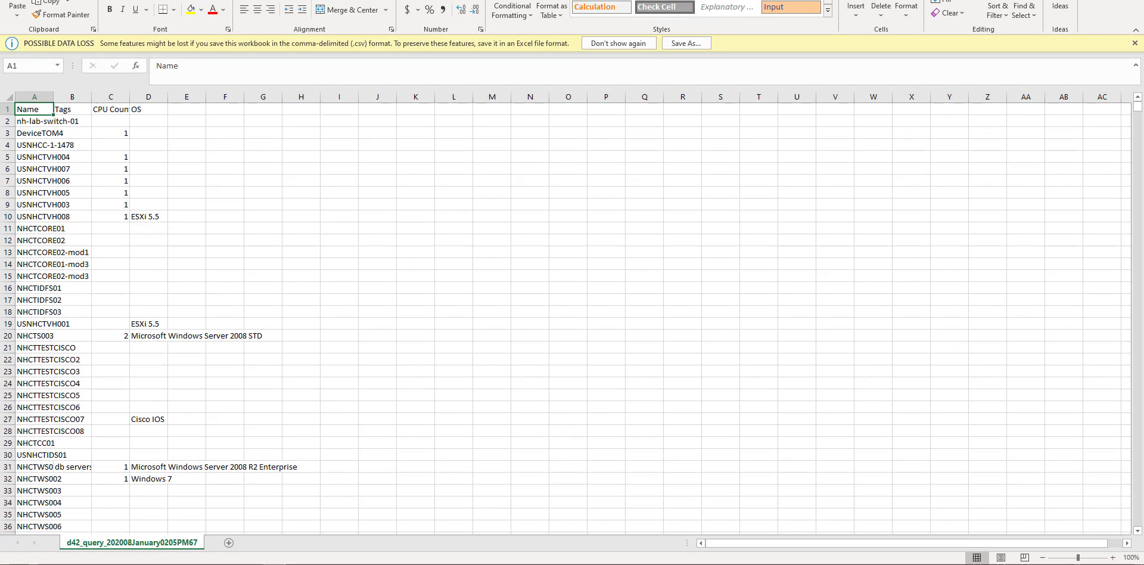
pyautogui.hotkey('alt', 'Tab')
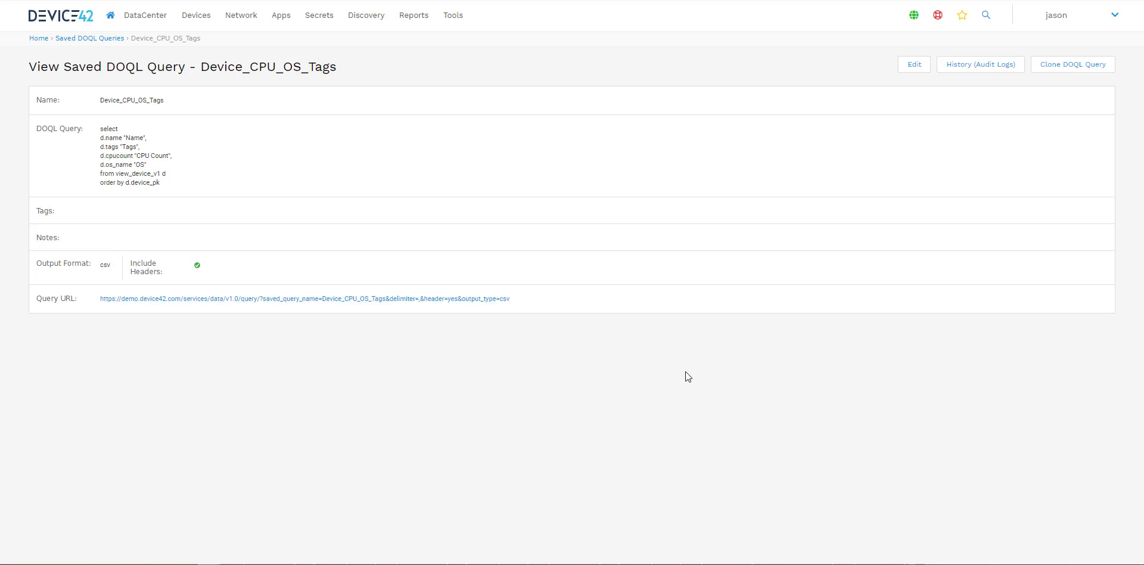
# Step: Open the Device42 GitHub page in a new tab and open the DOQL_scripts_examples repository by filtering for doql
pyautogui.hotkey('ctrl', 't')
pyautogui.write('githu')
pyautogui.press('Return')
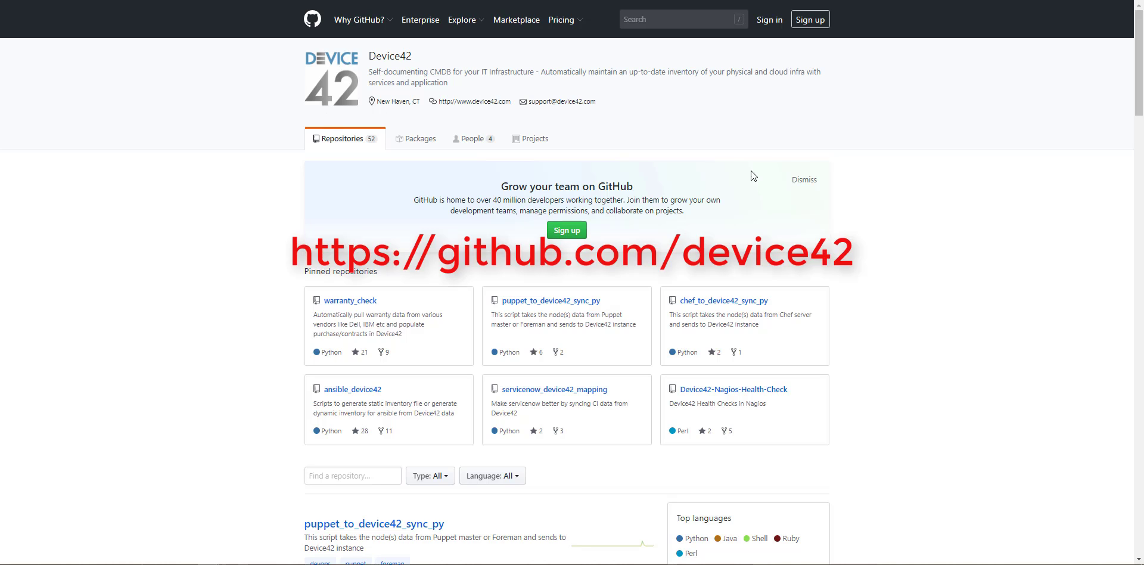
pyautogui.scroll(-2, 910, 145)
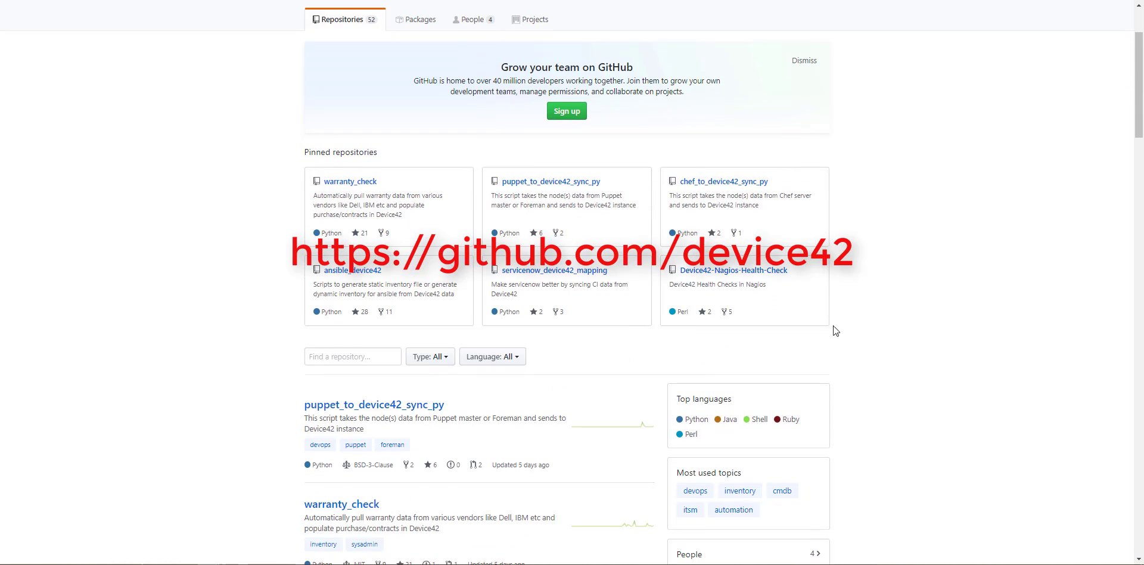
pyautogui.scroll(-2, 982, 291)
pyautogui.click(353, 236)
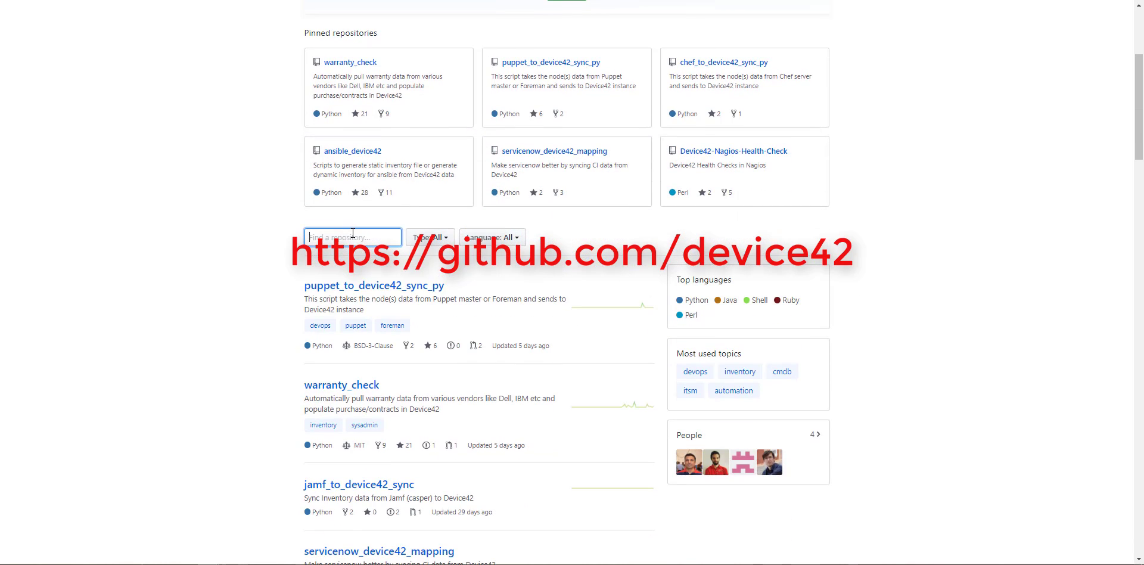
pyautogui.write('doql')
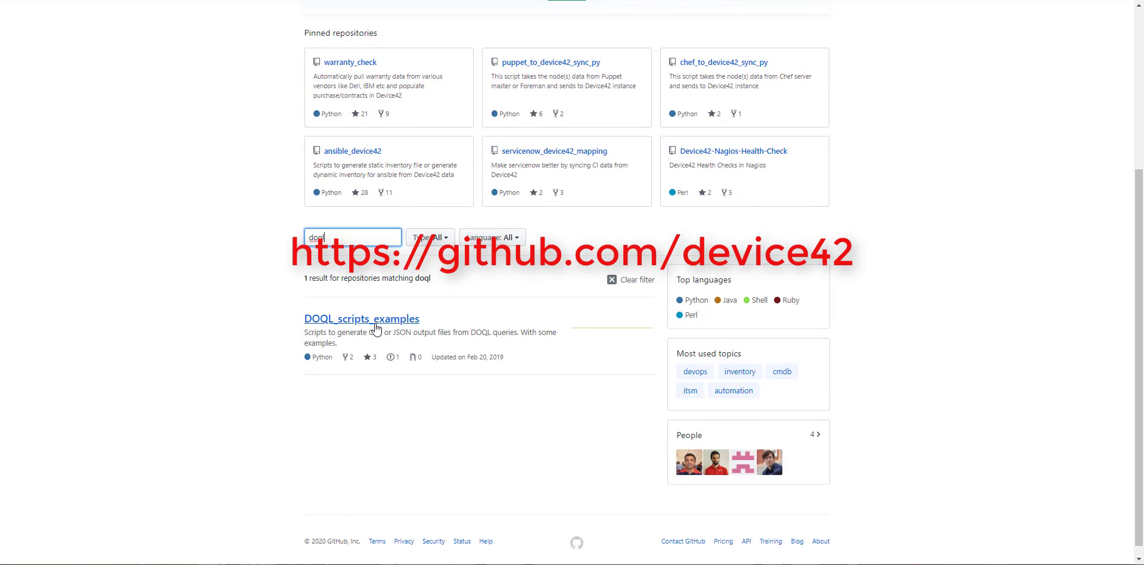
pyautogui.click(402, 332)
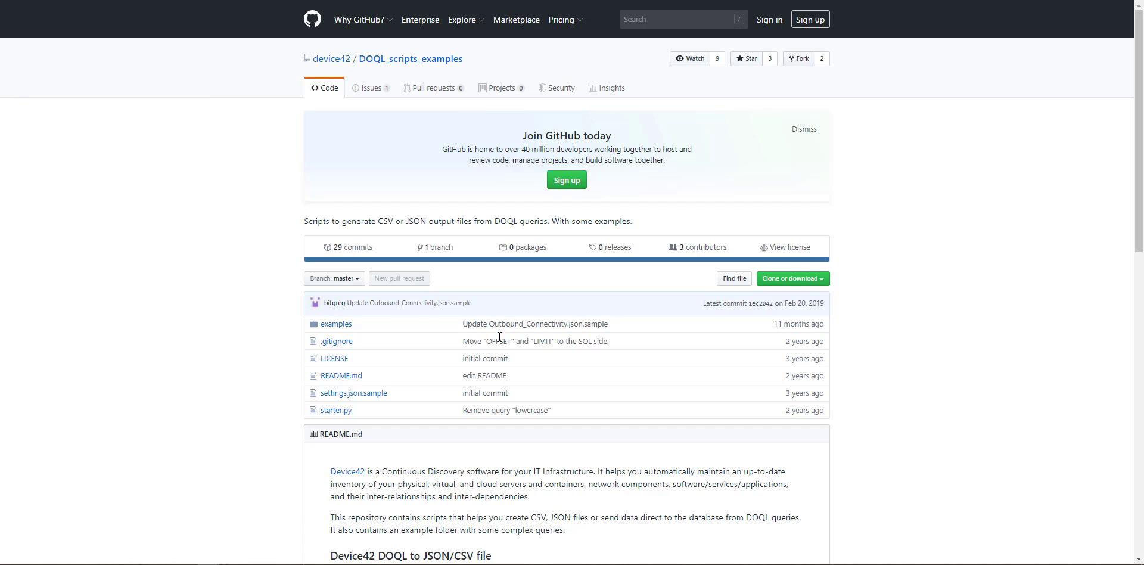
pyautogui.scroll(-5, 1017, 304)
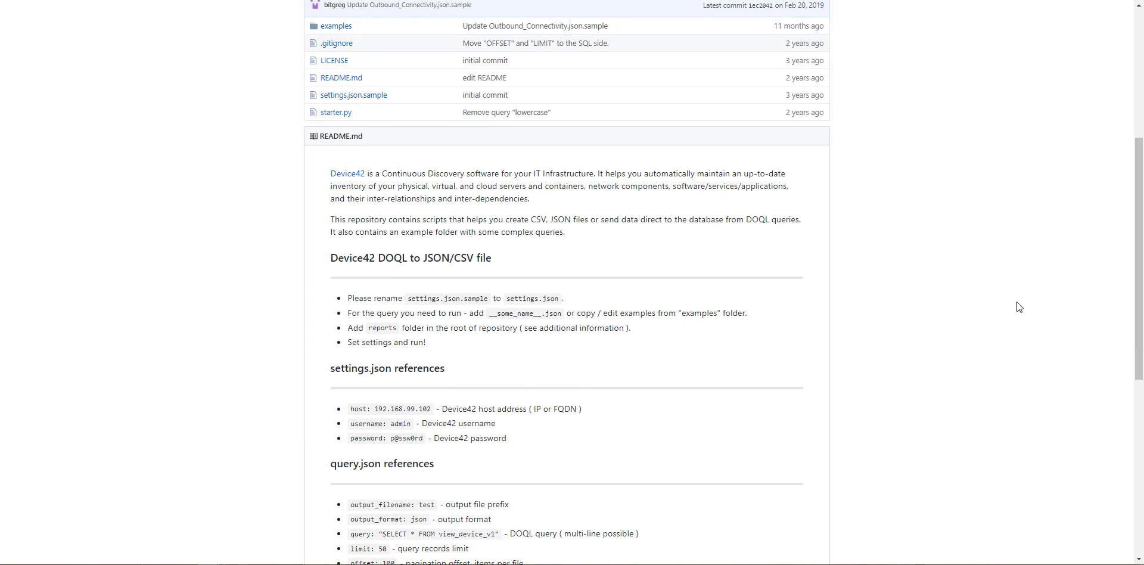
# Step: Open the Databases.json.sample file in the DOQL_scripts_examples repository's examples folder
pyautogui.scroll(2, 782, 263)
pyautogui.scroll(-2, 486, 223)
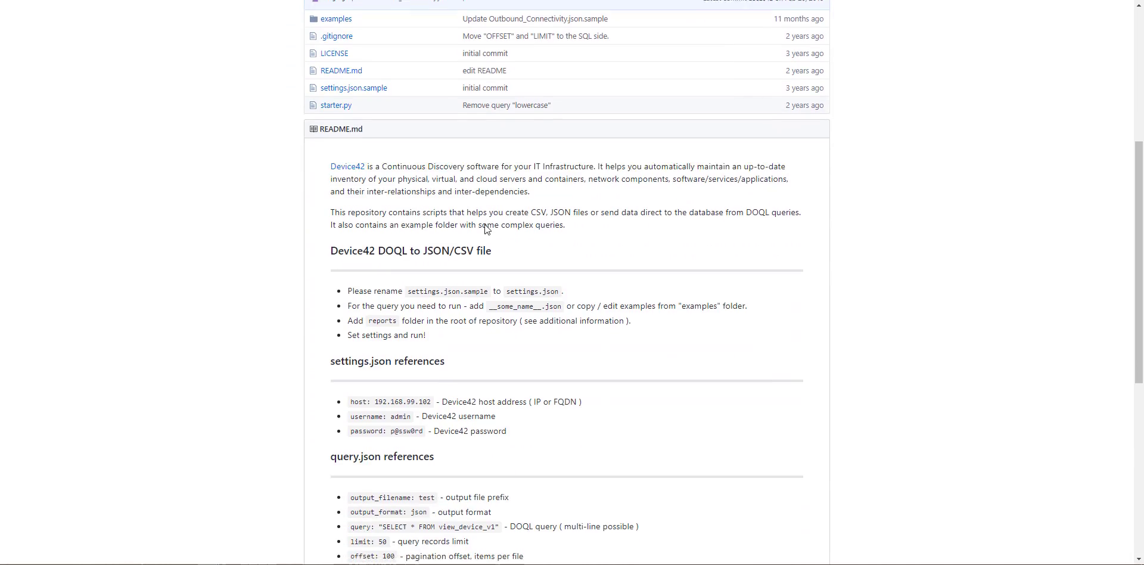
pyautogui.scroll(-2, 483, 229)
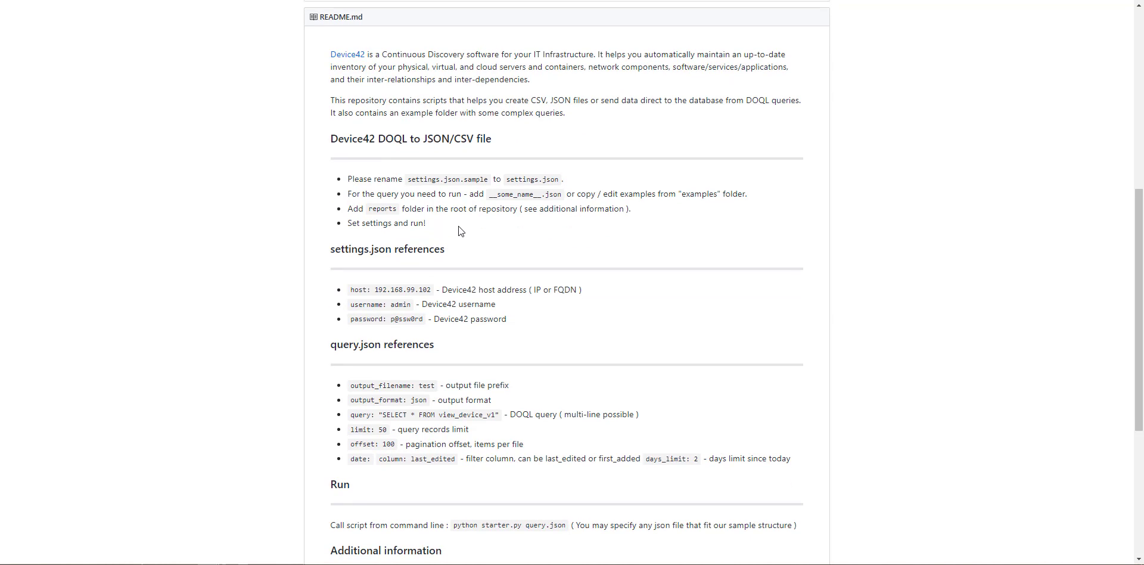
pyautogui.scroll(1, 459, 231)
pyautogui.scroll(1, 452, 225)
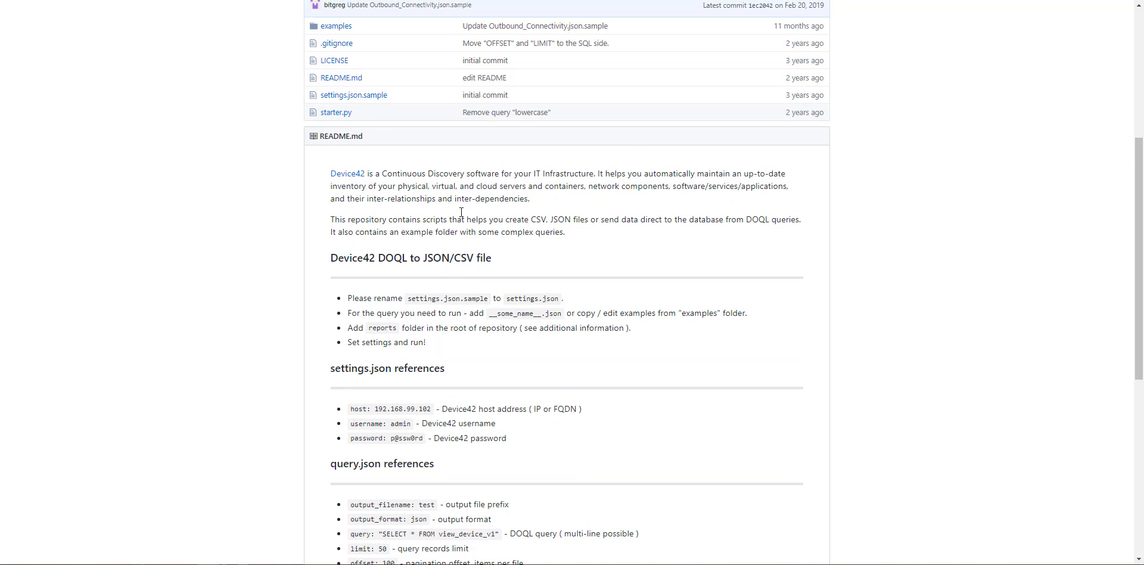
pyautogui.click(338, 43)
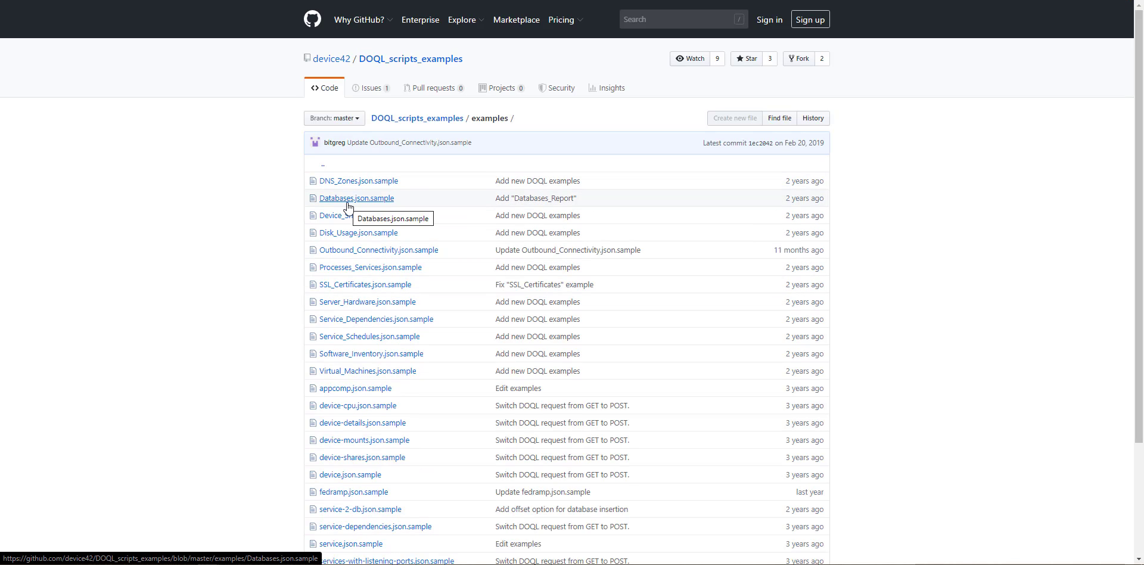
pyautogui.click(349, 202)
# Step: Select and copy the query text from the Databases.json.sample example
pyautogui.scroll(-1, 1029, 325)
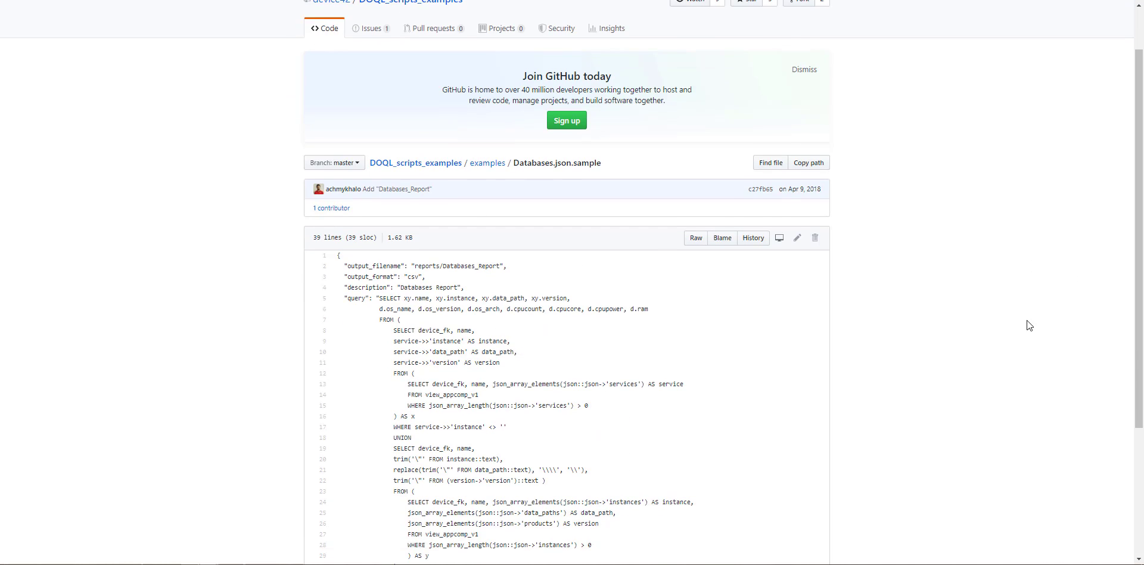
pyautogui.scroll(-1, 1027, 324)
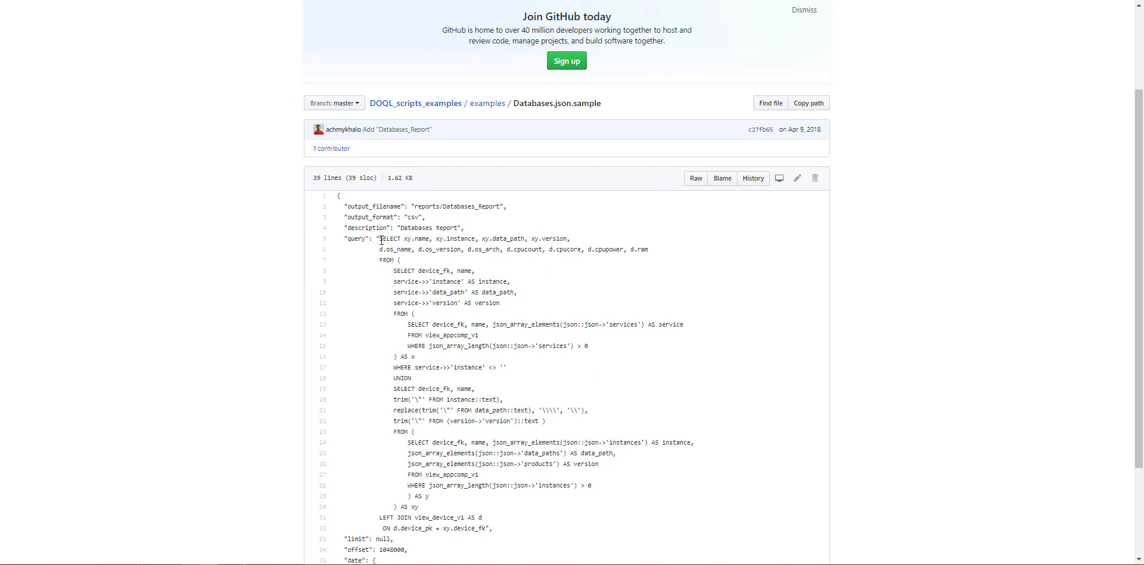
pyautogui.moveTo(381, 239); pyautogui.dragTo(486, 470)
pyautogui.scroll(-1, 453, 450)
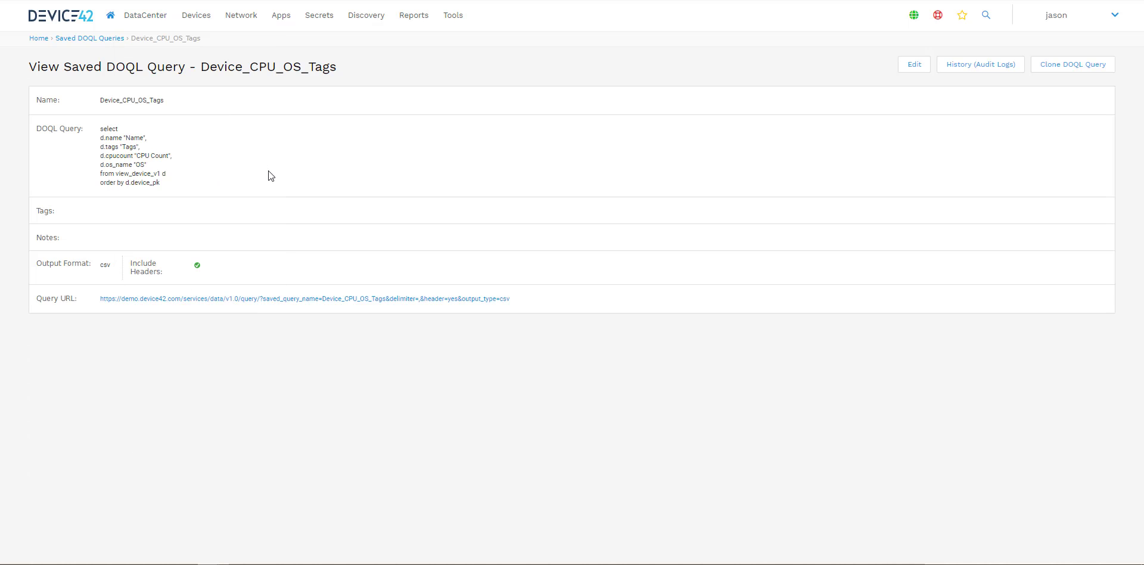
# Step: Start a new saved DOQL query, paste the copied Databases example query, and name it databases
pyautogui.click(89, 38)
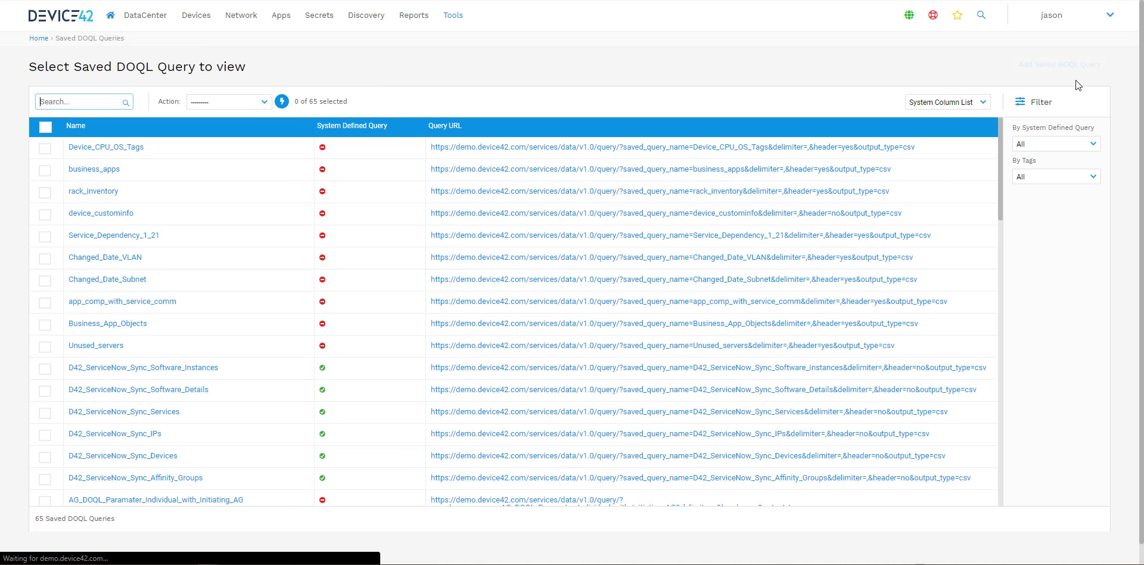
pyautogui.click(1078, 68)
pyautogui.click(227, 174)
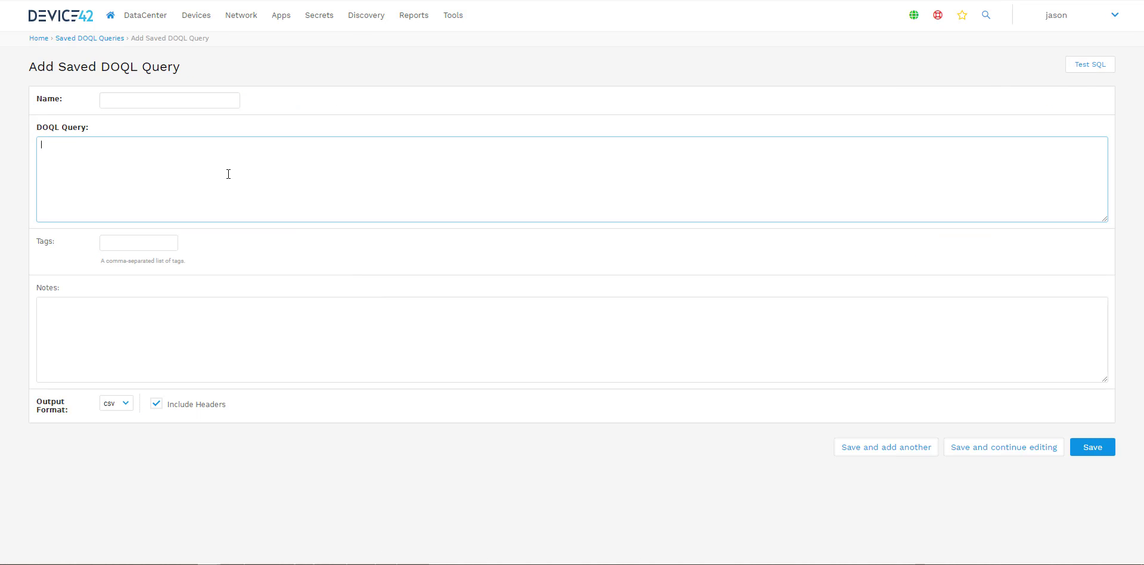
pyautogui.hotkey('ctrl', 'v')
pyautogui.scroll(10, 253, 204)
pyautogui.click(182, 102)
pyautogui.write('da')
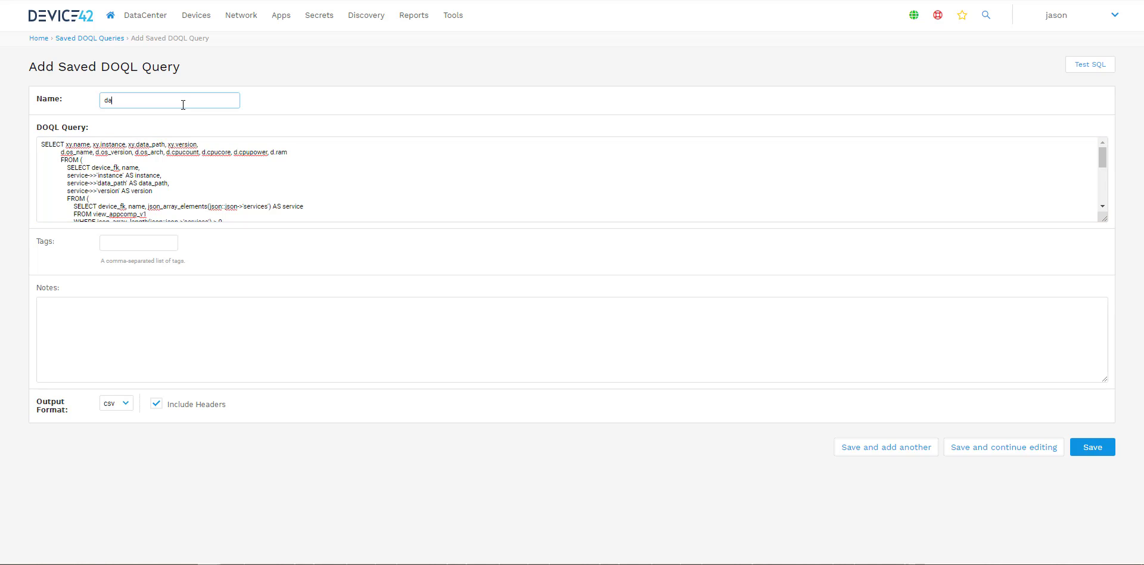
pyautogui.write('tabases')
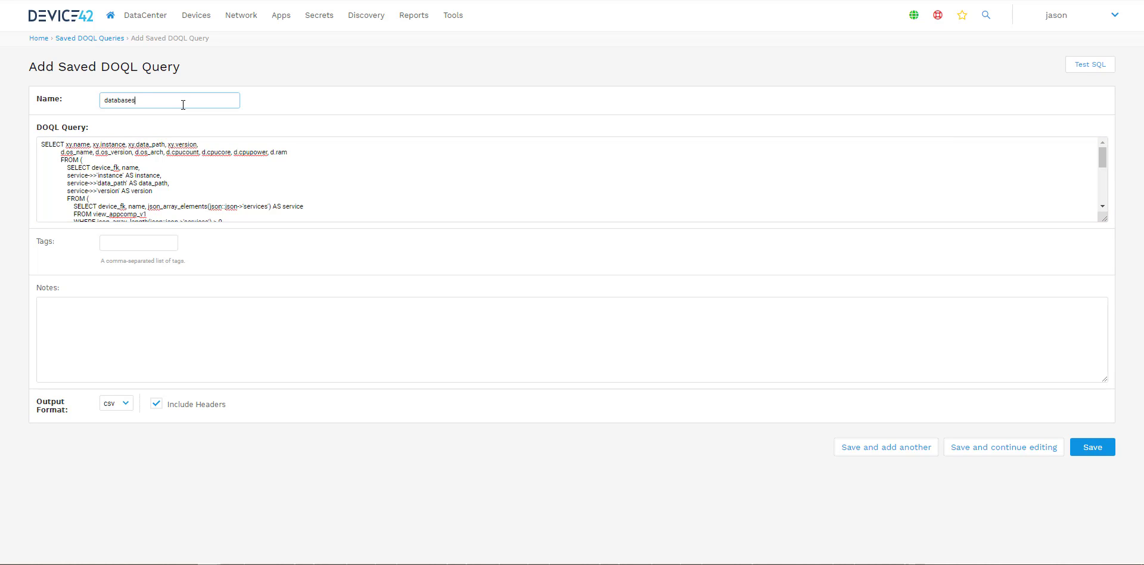